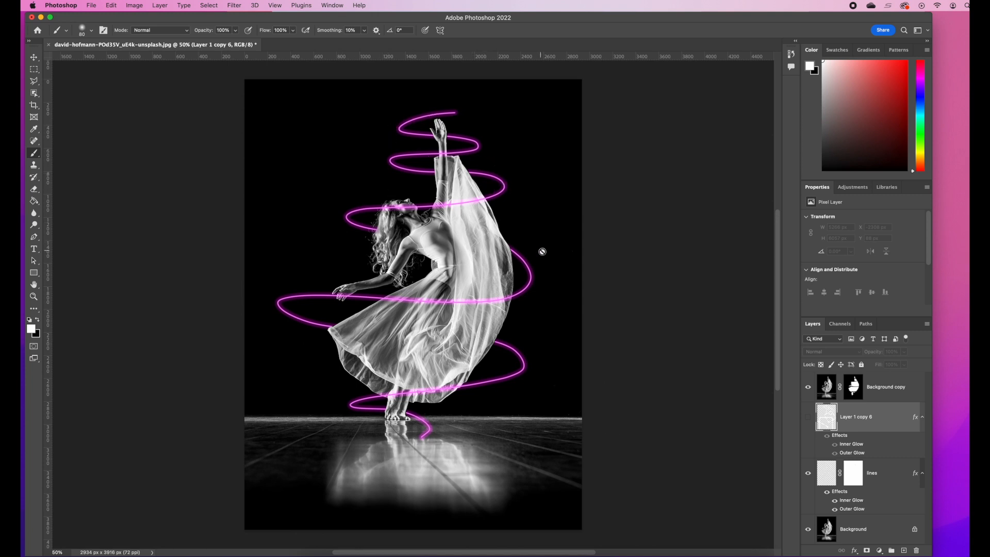
# Compare the neon squares and neon lines effects by switching the visibility of their layers
pyautogui.click(808, 417)
pyautogui.click(808, 472)
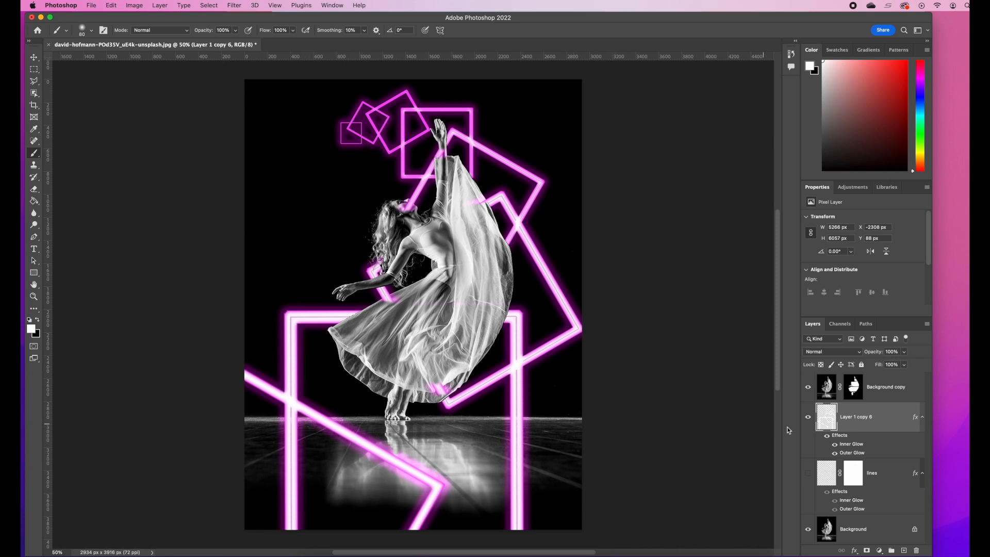
pyautogui.click(808, 473)
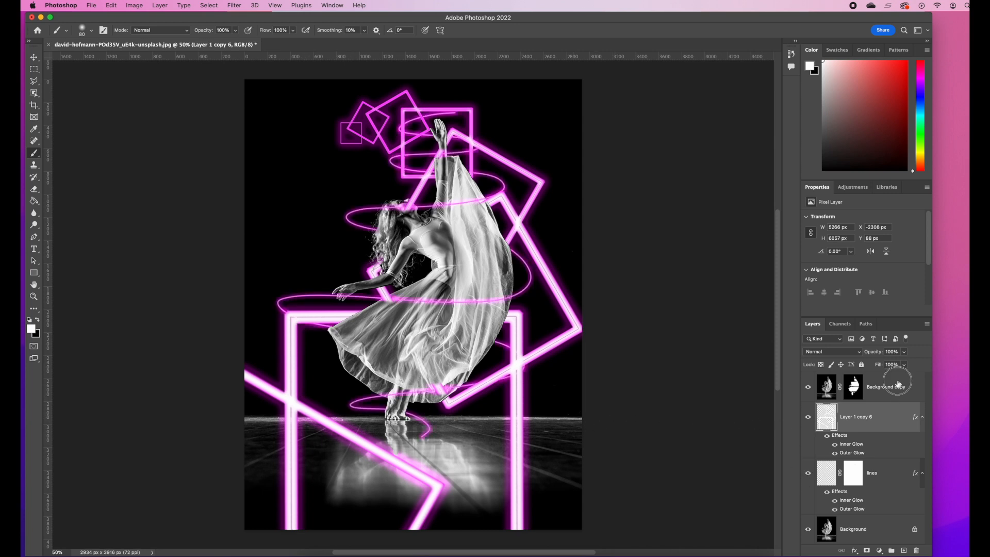
# Delete the Background copy, Layer 1 copy 6 and lines layers, keeping only the Background
pyautogui.click(897, 386)
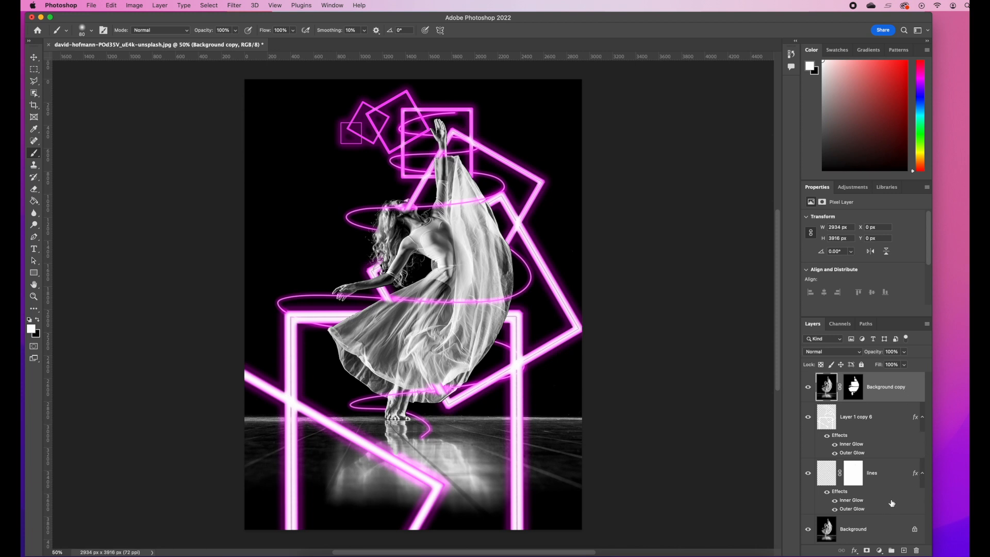
pyautogui.keyDown('shift'); pyautogui.click(892, 482); pyautogui.keyUp('shift')
pyautogui.moveTo(895, 477); pyautogui.dragTo(916, 550)
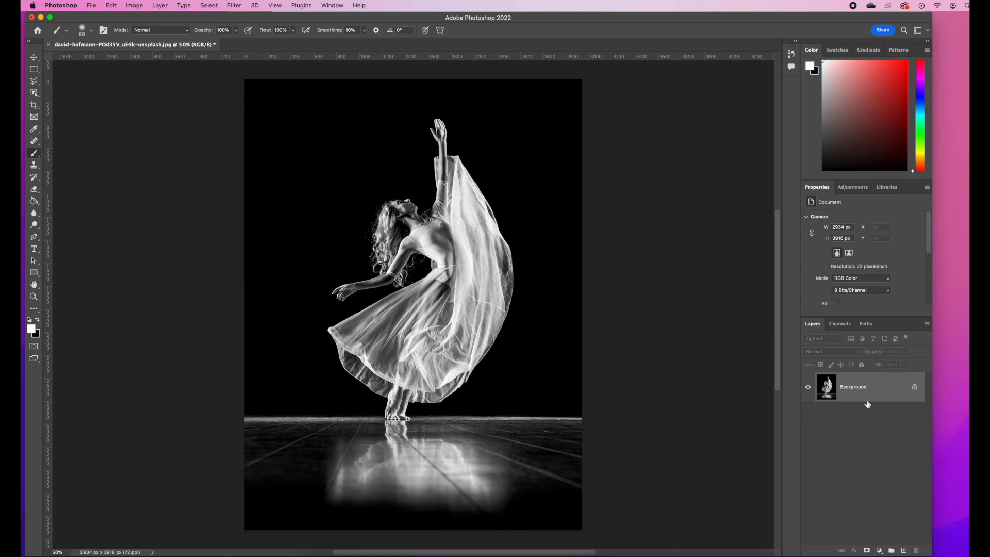
# Reset all tools to their default settings
pyautogui.click(35, 59)
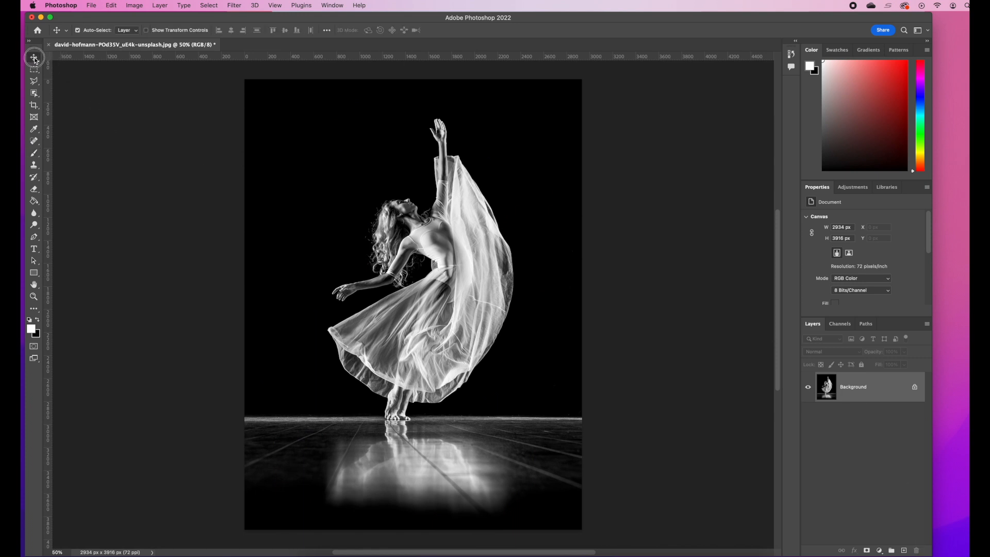
pyautogui.rightClick(57, 32)
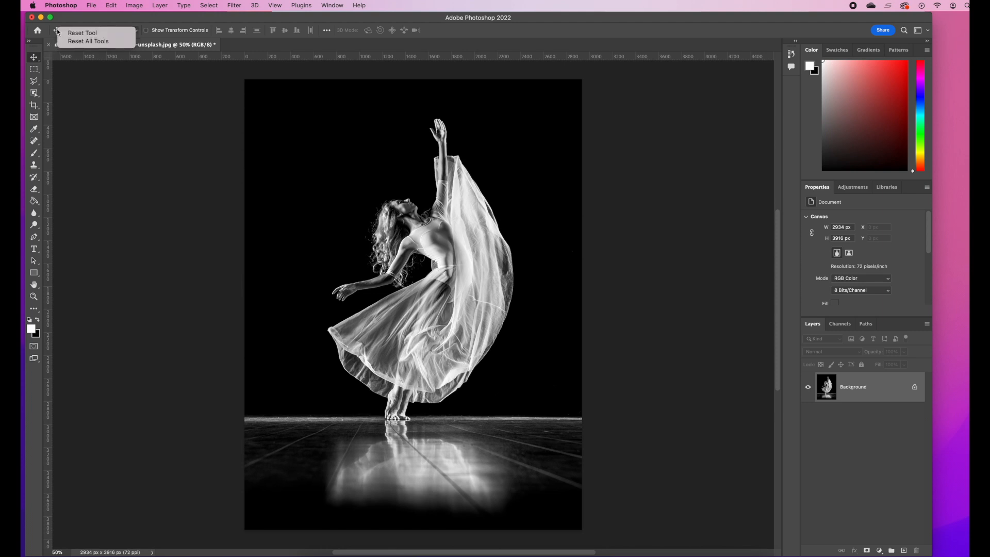
pyautogui.click(85, 41)
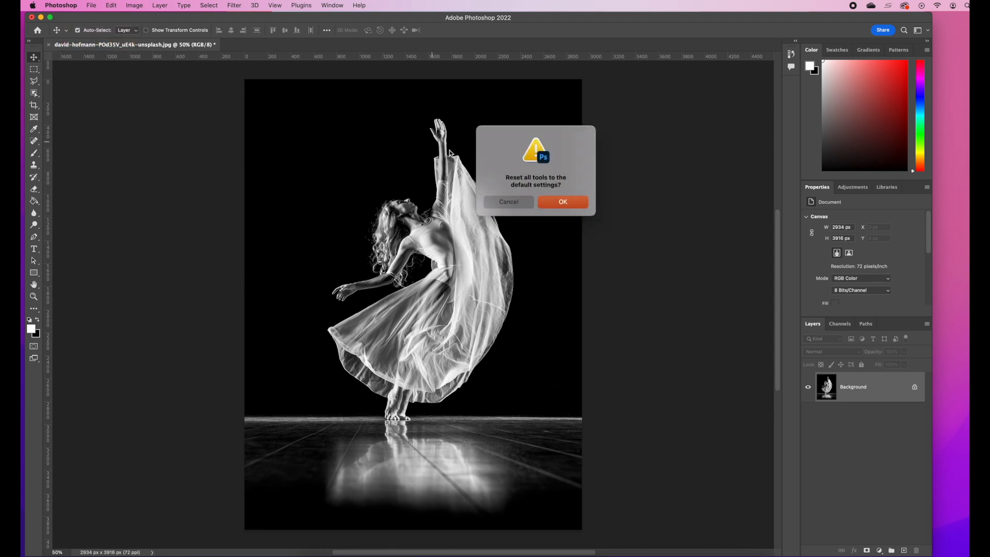
pyautogui.click(565, 204)
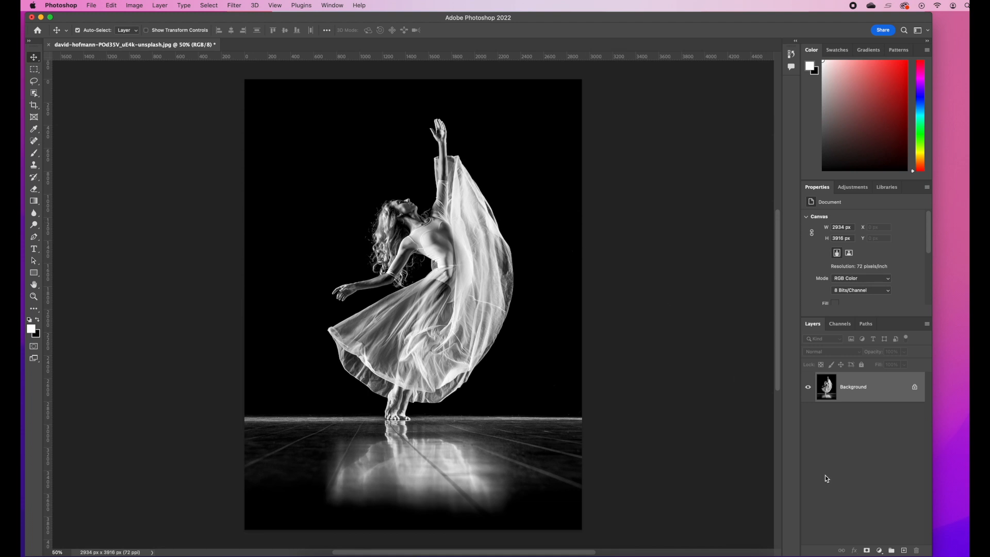
# Add a new empty layer above the Background and name it "line"
pyautogui.click(904, 550)
pyautogui.doubleClick(847, 387)
pyautogui.press('BackSpace')
pyautogui.write('line')
pyautogui.press('Return')
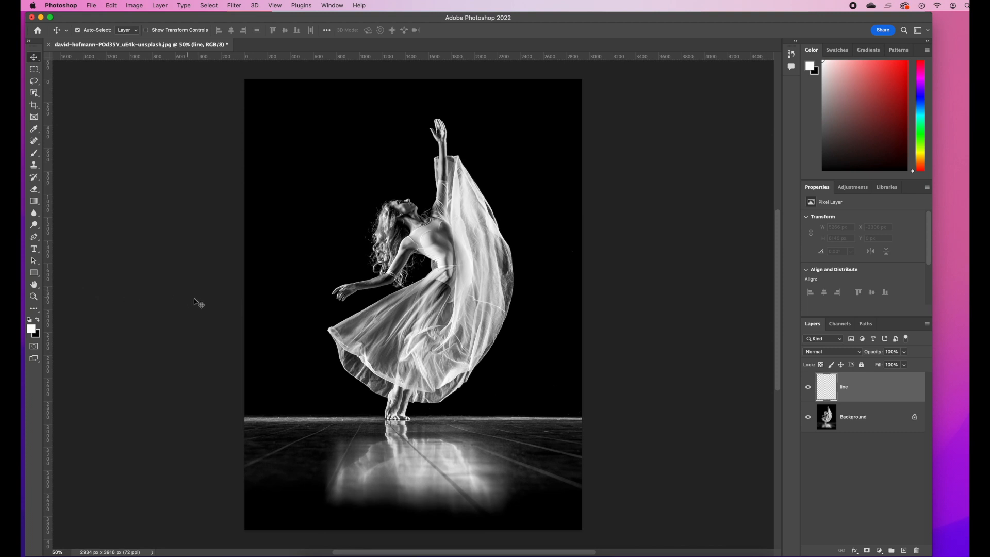
# Paint a thin white spiral about 2100 by 2780 px around the dancer, from above her raised hand down to her feet
pyautogui.press('b')
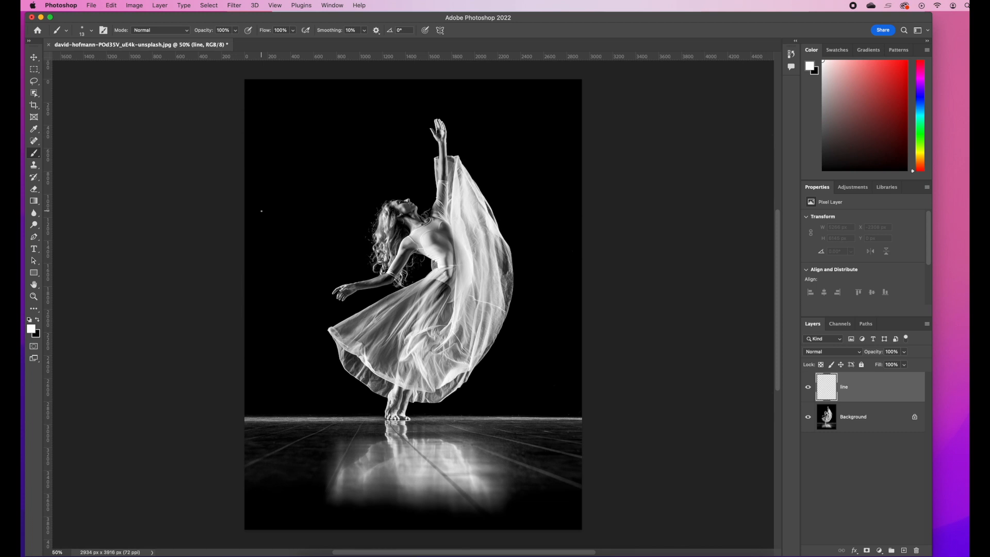
pyautogui.hotkey('ctrl', 'alt')
pyautogui.moveTo(266, 212)
pyautogui.mouseDown()
pyautogui.moveTo(308, 216)
pyautogui.moveTo(281, 213)
pyautogui.moveTo(304, 216)
pyautogui.moveTo(283, 212)
pyautogui.moveTo(277, 155)
pyautogui.moveTo(283, 249)
pyautogui.moveTo(274, 159)
pyautogui.moveTo(275, 246)
pyautogui.moveTo(249, 244)
pyautogui.mouseUp()
pyautogui.moveTo(463, 100)
pyautogui.mouseDown()
pyautogui.moveTo(407, 107)
pyautogui.moveTo(395, 123)
pyautogui.moveTo(414, 136)
pyautogui.moveTo(474, 141)
pyautogui.moveTo(496, 154)
pyautogui.moveTo(488, 168)
pyautogui.moveTo(394, 171)
pyautogui.moveTo(370, 184)
pyautogui.moveTo(389, 199)
pyautogui.moveTo(520, 209)
pyautogui.moveTo(544, 232)
pyautogui.moveTo(525, 250)
pyautogui.moveTo(392, 245)
pyautogui.moveTo(335, 255)
pyautogui.moveTo(329, 273)
pyautogui.moveTo(520, 298)
pyautogui.moveTo(536, 319)
pyautogui.moveTo(501, 344)
pyautogui.moveTo(351, 340)
pyautogui.moveTo(308, 348)
pyautogui.moveTo(303, 362)
pyautogui.moveTo(313, 380)
pyautogui.moveTo(351, 398)
pyautogui.moveTo(495, 419)
pyautogui.mouseUp()
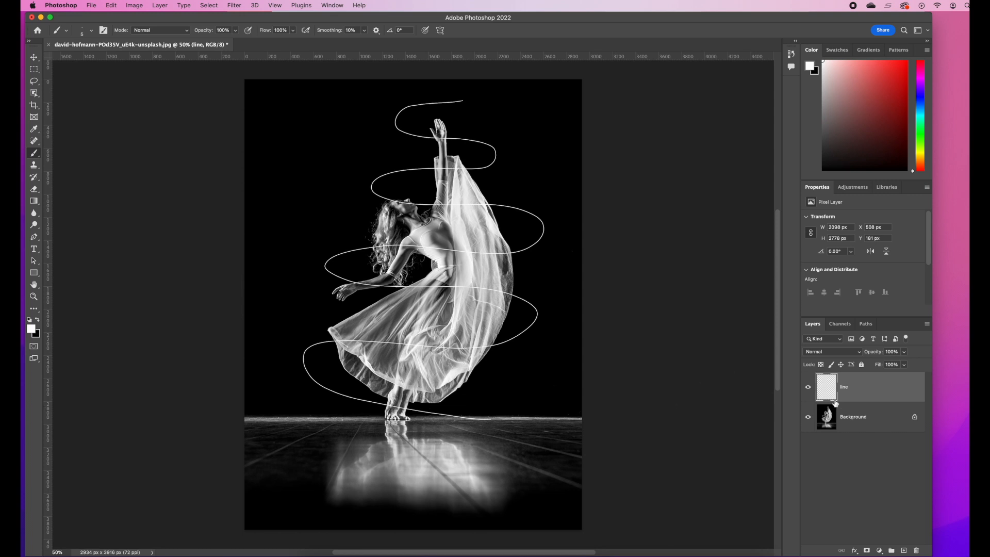
# Hide the line layer and add a new layer named "square" above it
pyautogui.click(808, 387)
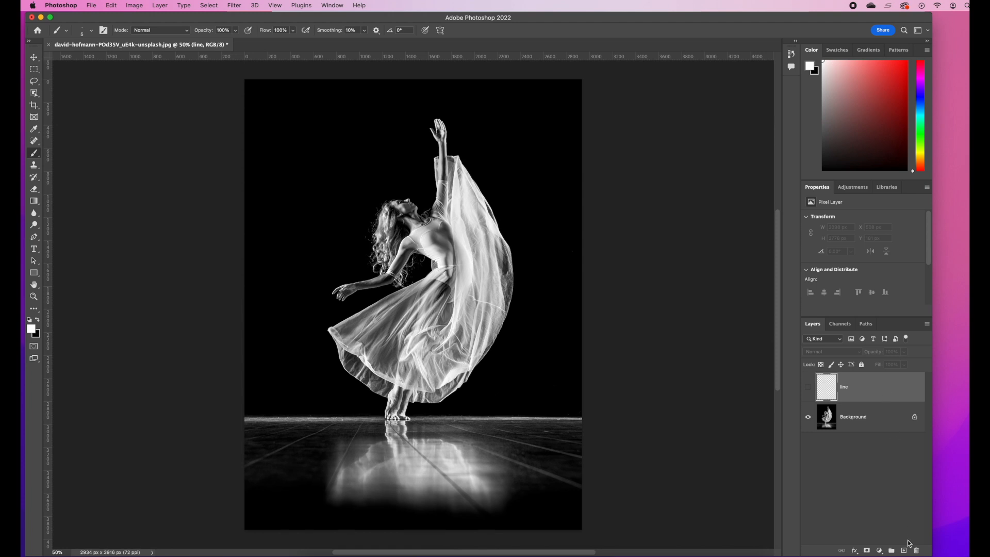
pyautogui.click(903, 550)
pyautogui.doubleClick(852, 388)
pyautogui.write('sq')
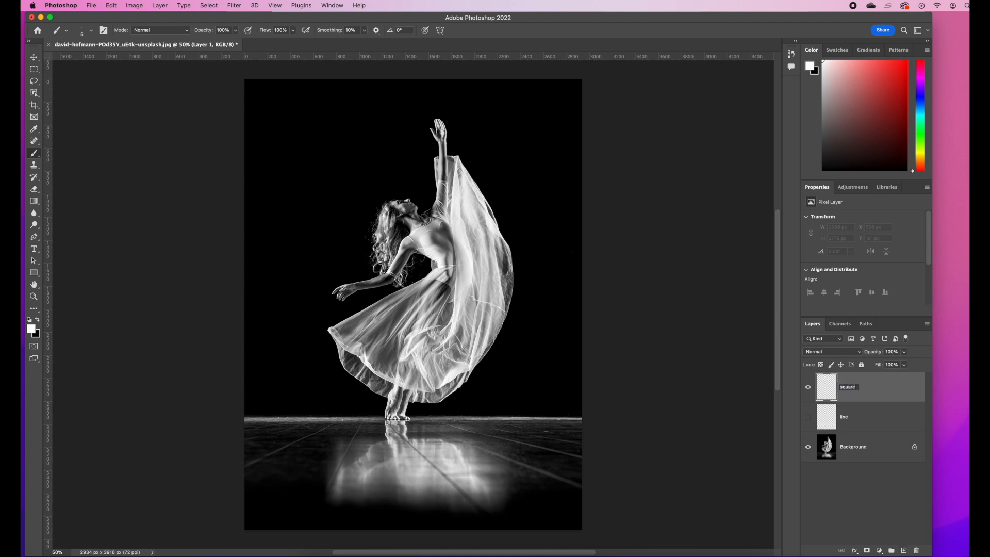
pyautogui.write('uare')
pyautogui.press('Return')
# Make a square marquee selection about 170 px wide in the black area beside the dancer's raised hand
pyautogui.click(34, 70)
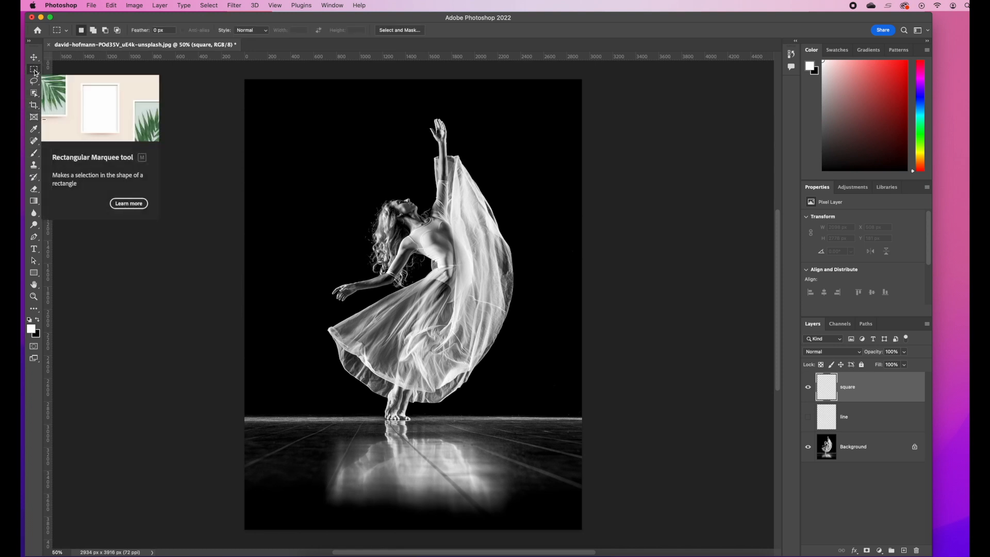
pyautogui.rightClick(34, 71)
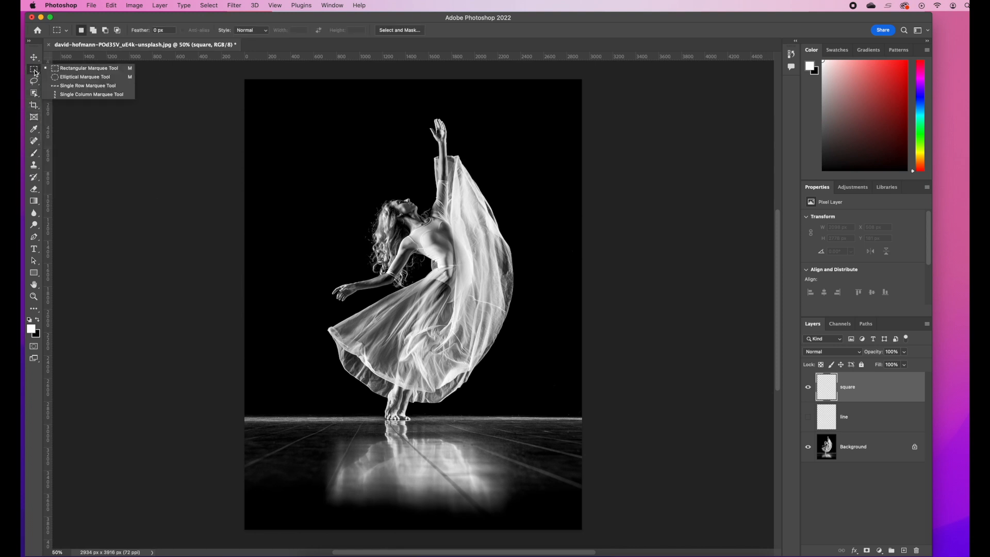
pyautogui.click(73, 71)
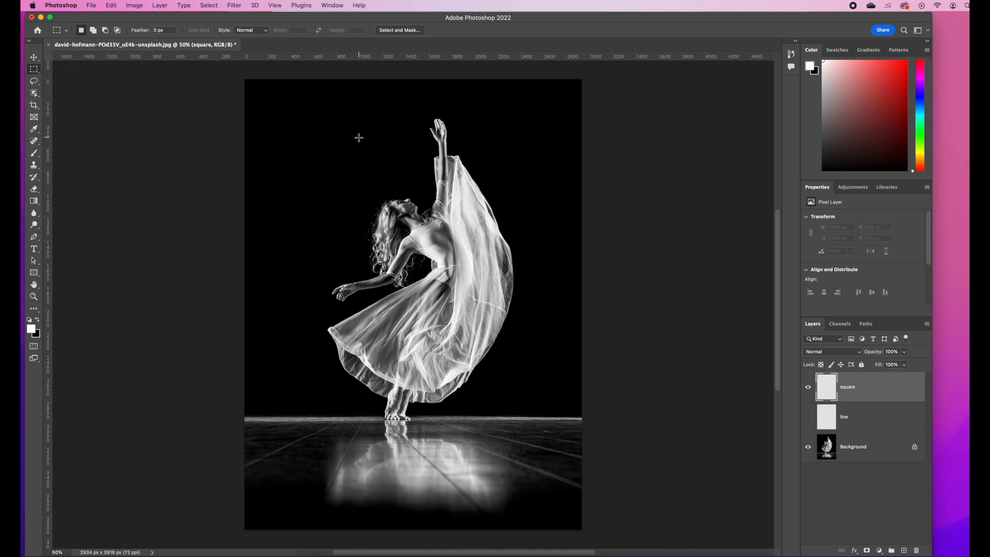
pyautogui.moveTo(343, 127); pyautogui.dragTo(362, 147)
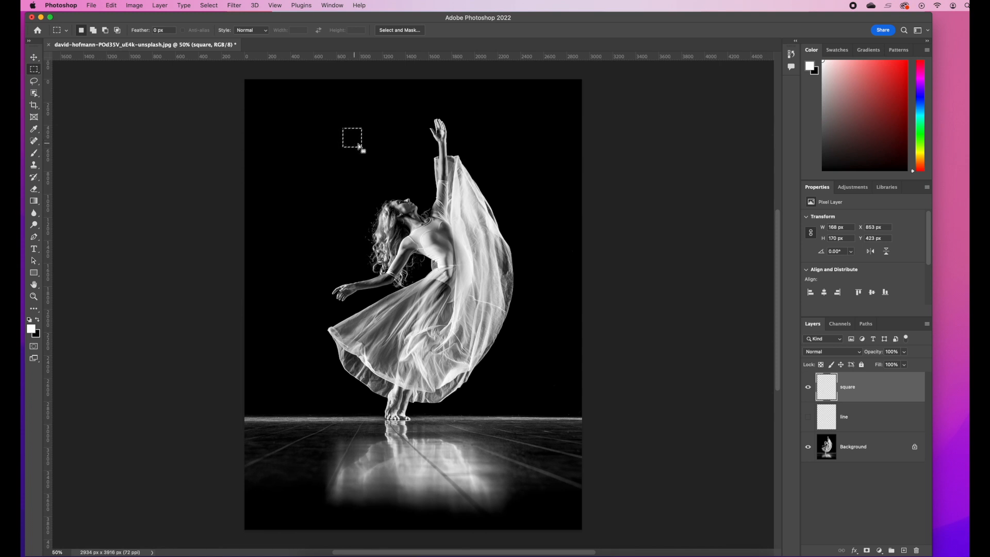
# Stroke the square selection with a centered 10 px white outline and deselect it
pyautogui.rightClick(363, 142)
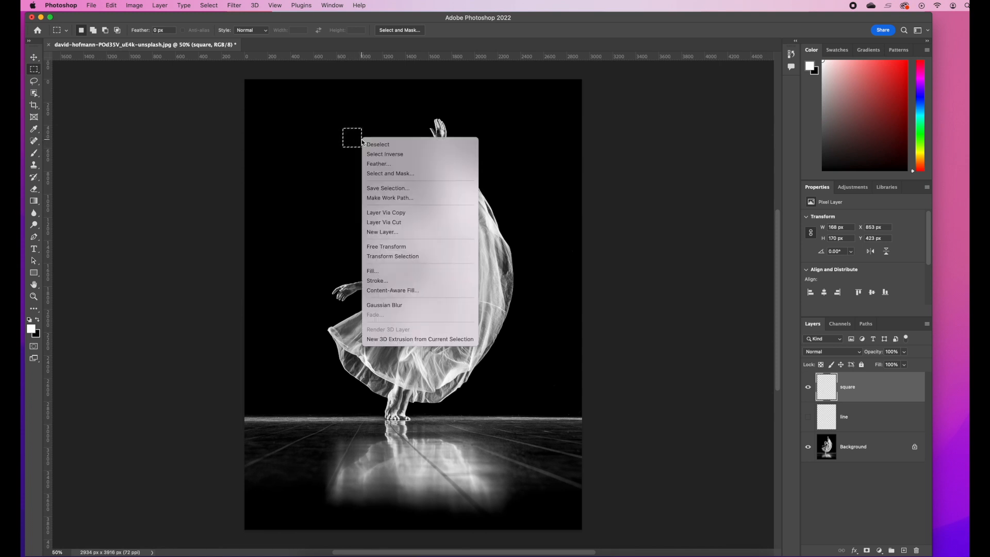
pyautogui.click(390, 281)
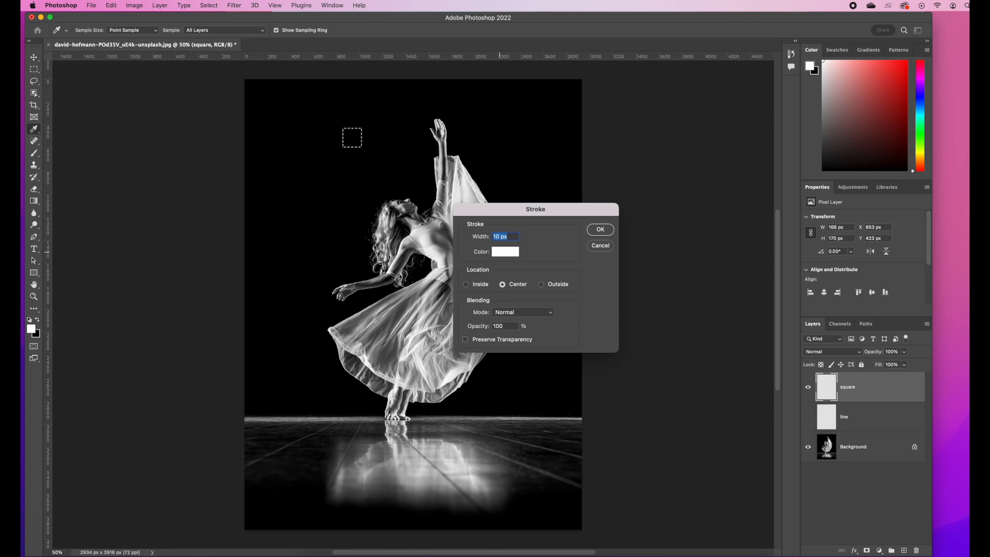
pyautogui.click(604, 229)
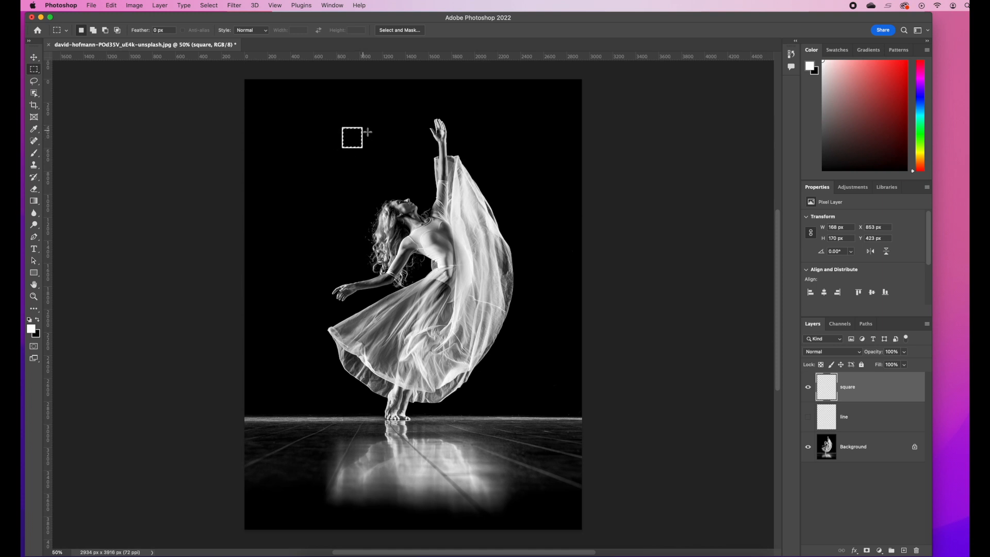
pyautogui.press('super+d')
# Free-transform the square around a reference point just outside its lower-right corner, scaling it to about 157% and rotating it about 38°
pyautogui.press('super+t')
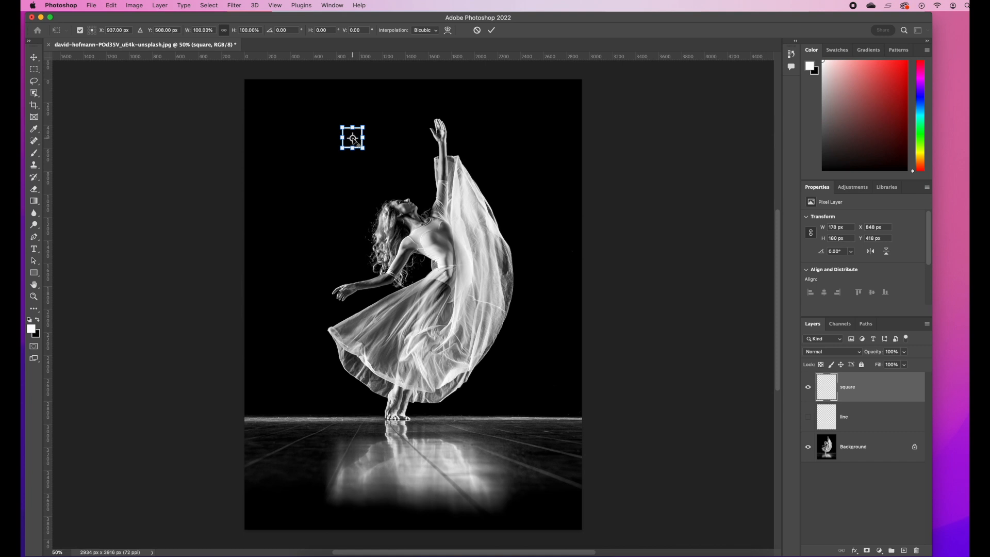
pyautogui.click(356, 139)
pyautogui.moveTo(357, 141); pyautogui.dragTo(370, 146)
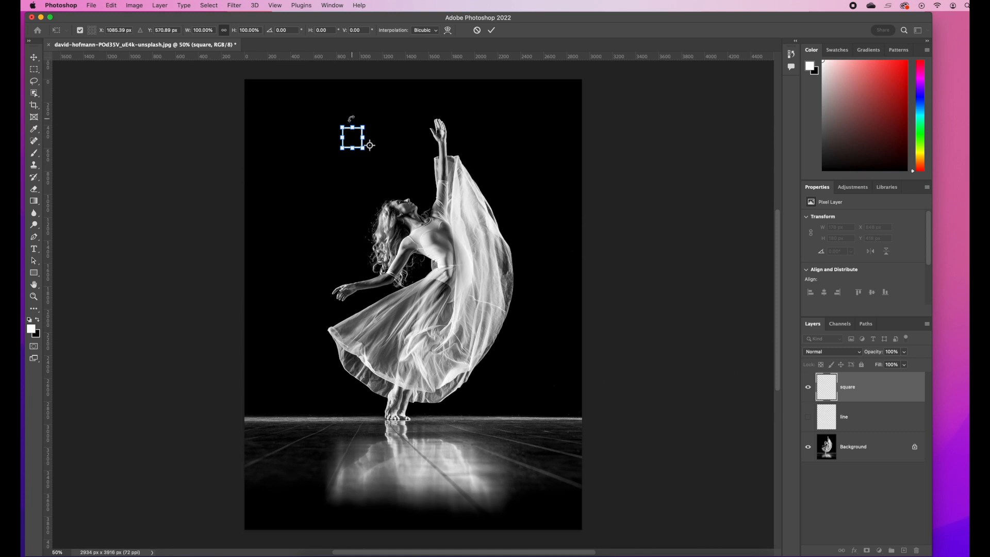
pyautogui.moveTo(343, 111); pyautogui.dragTo(392, 124)
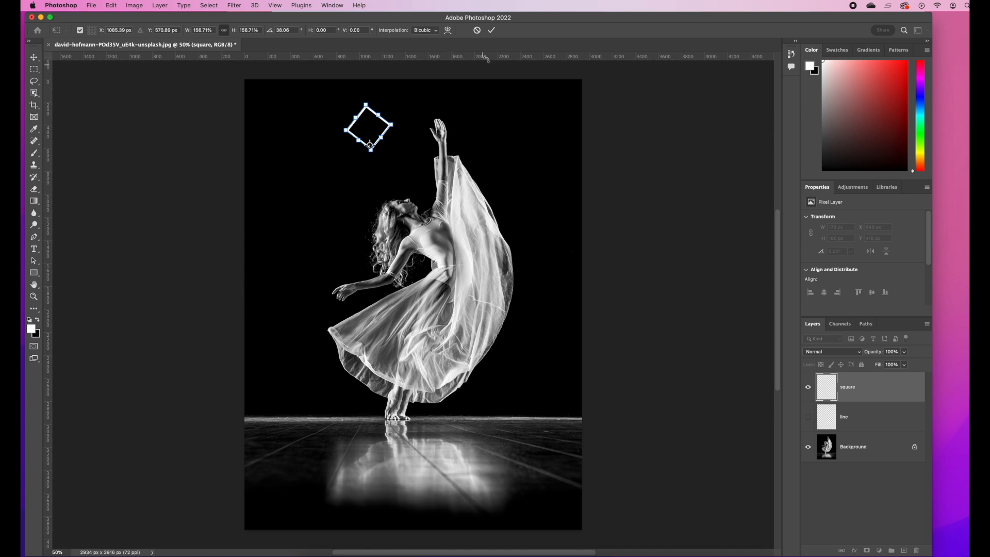
pyautogui.click(492, 30)
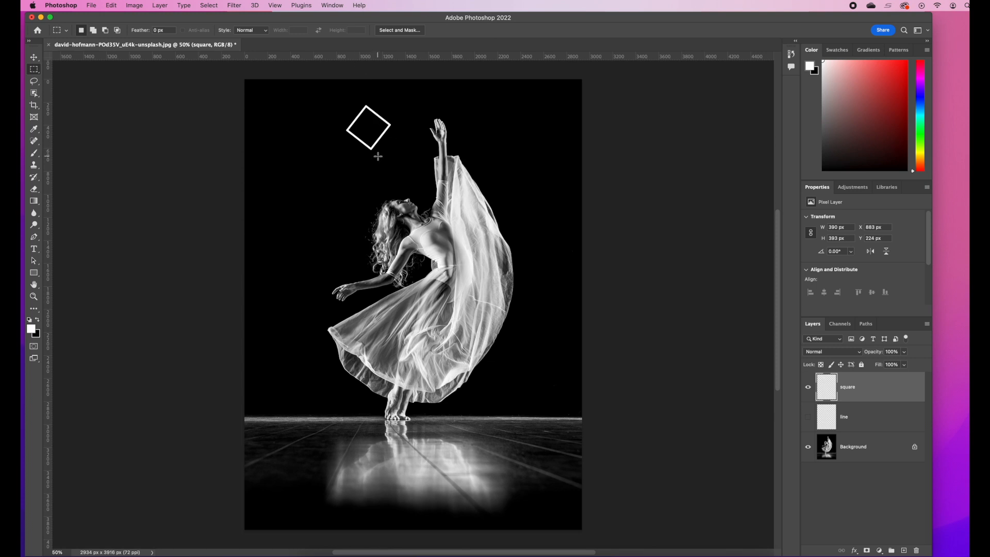
# Repeat the transform on duplicates of the square to create five progressively larger, rotated copies around the dancer
pyautogui.press('alt+shift+super+t')
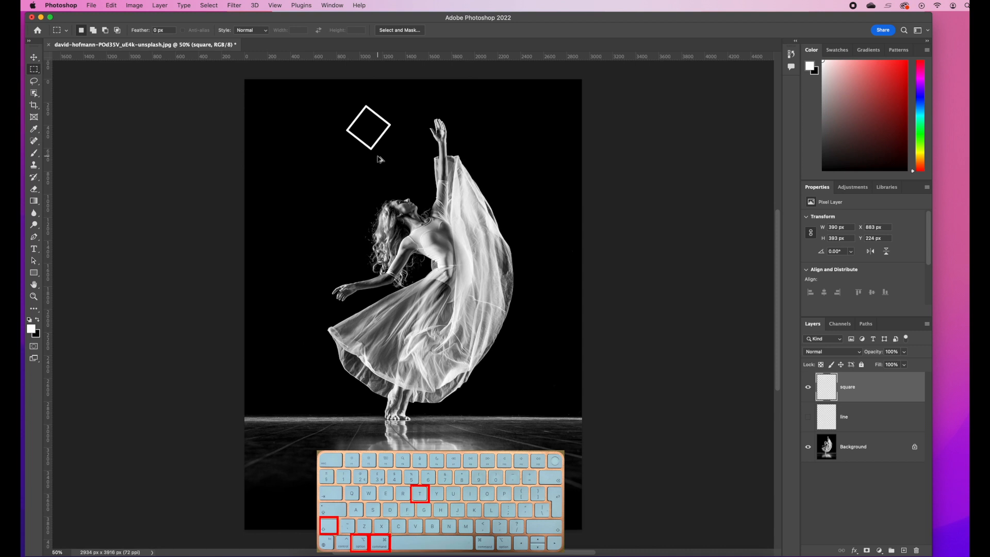
pyautogui.press('alt+shift+super+t')
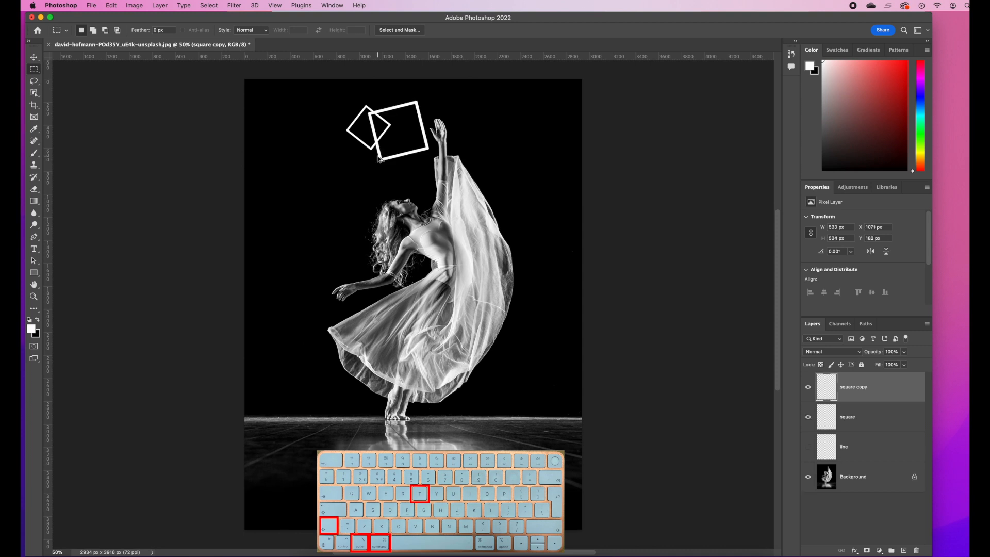
pyautogui.press('alt+shift+super+t')
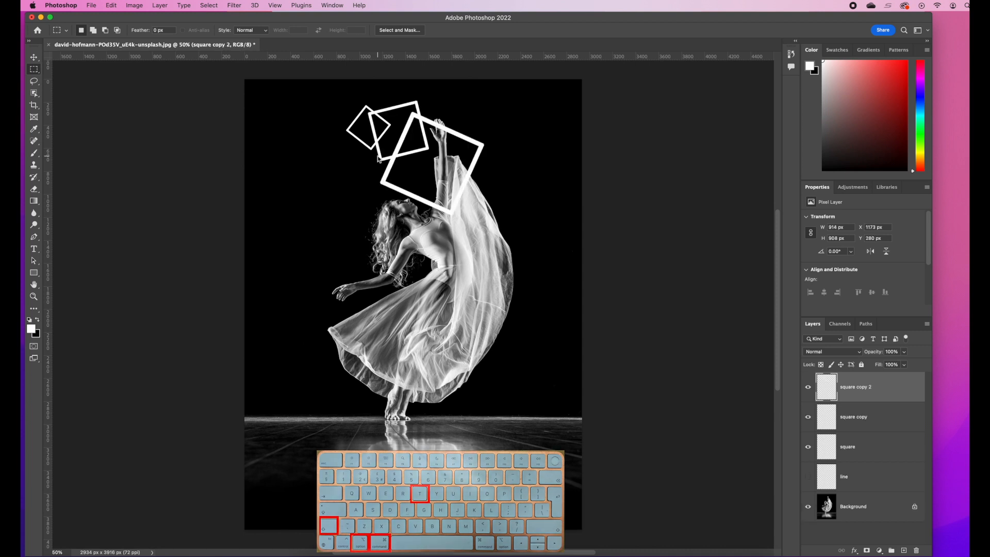
pyautogui.press('alt+shift+super+t')
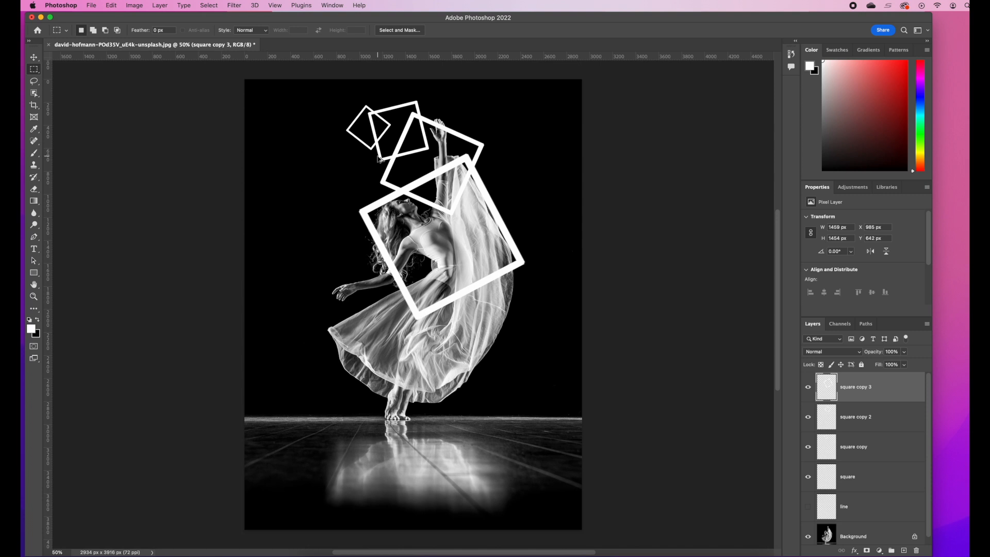
pyautogui.press('alt+shift+super+t')
pyautogui.press('alt+shift+super+t')
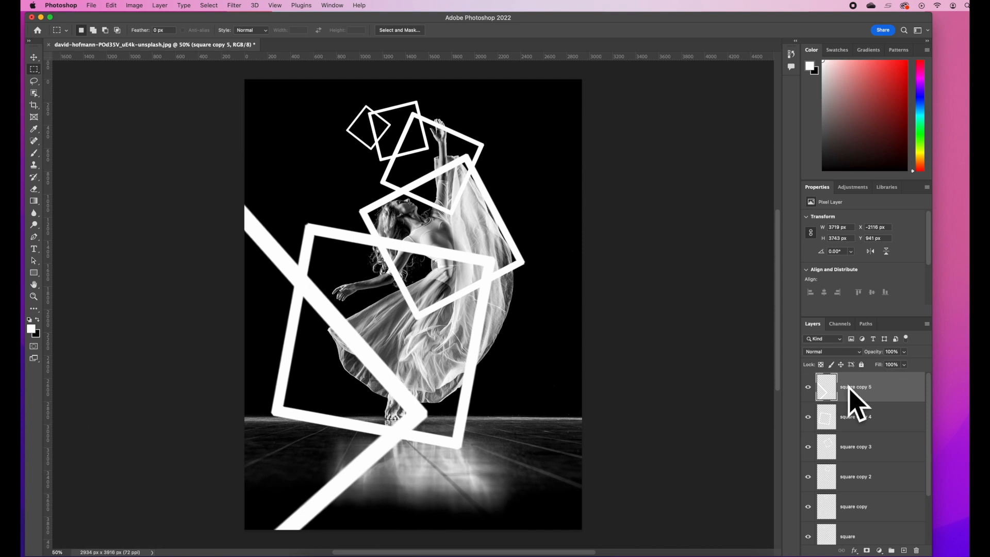
# Merge all the layers from square copy 5 down to square into a single layer
pyautogui.scroll(-2, 880, 406)
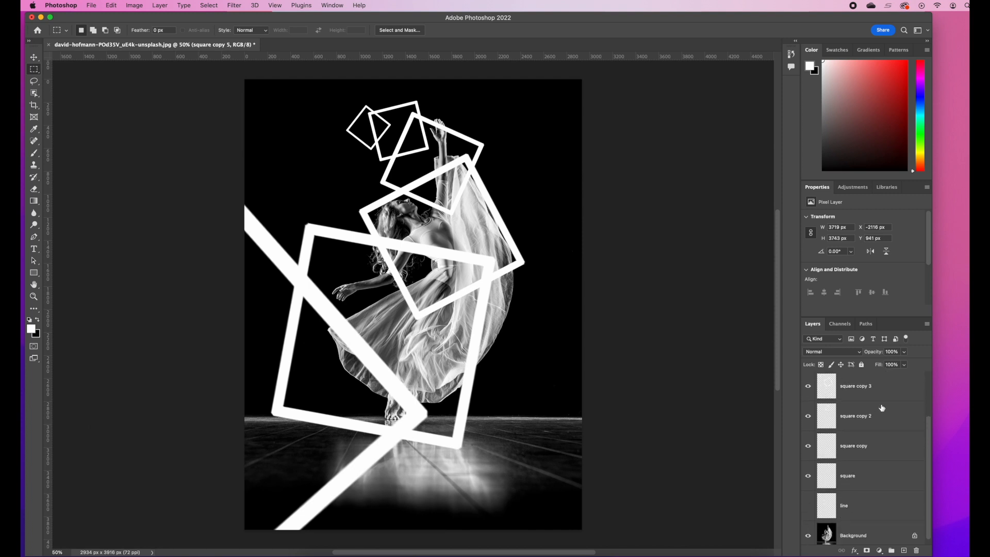
pyautogui.keyDown('shift'); pyautogui.click(869, 476); pyautogui.keyUp('shift')
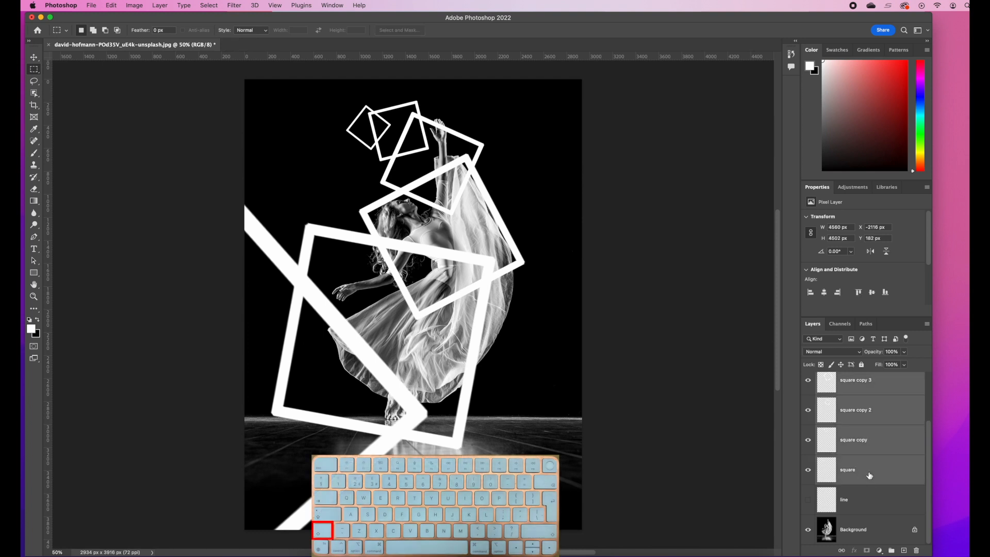
pyautogui.press('super+e')
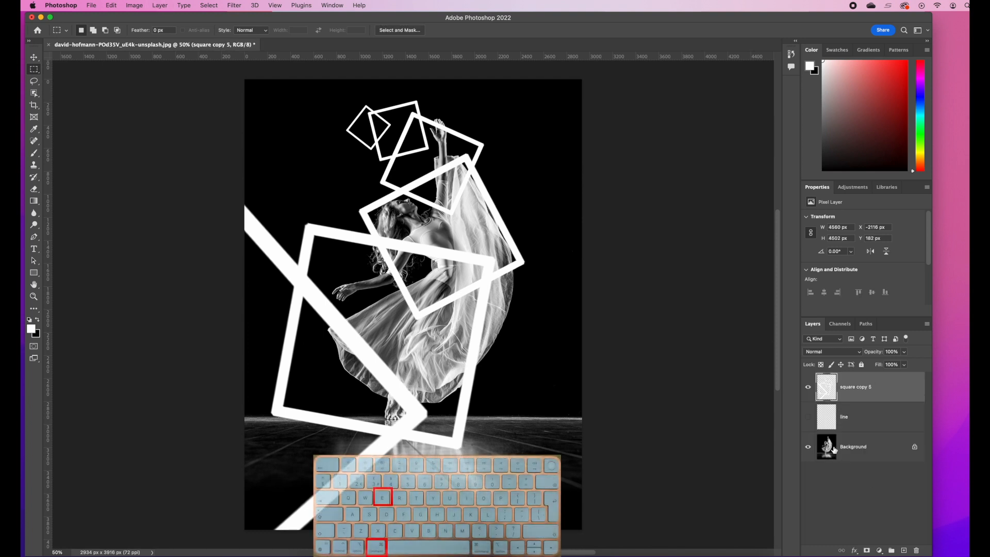
# Check the merged squares layer by toggling its visibility, and leave it hidden
pyautogui.click(808, 387)
pyautogui.click(808, 388)
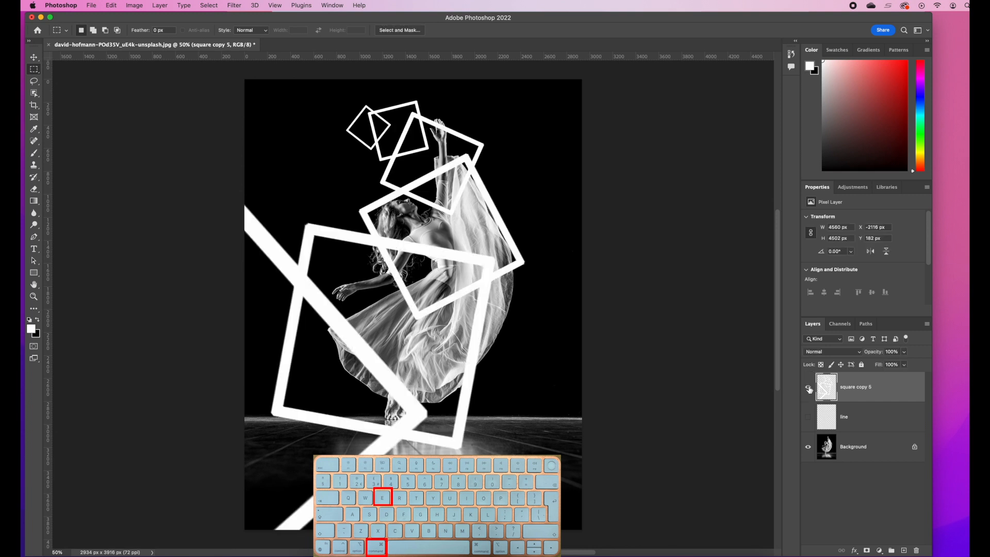
pyautogui.click(809, 388)
pyautogui.click(808, 388)
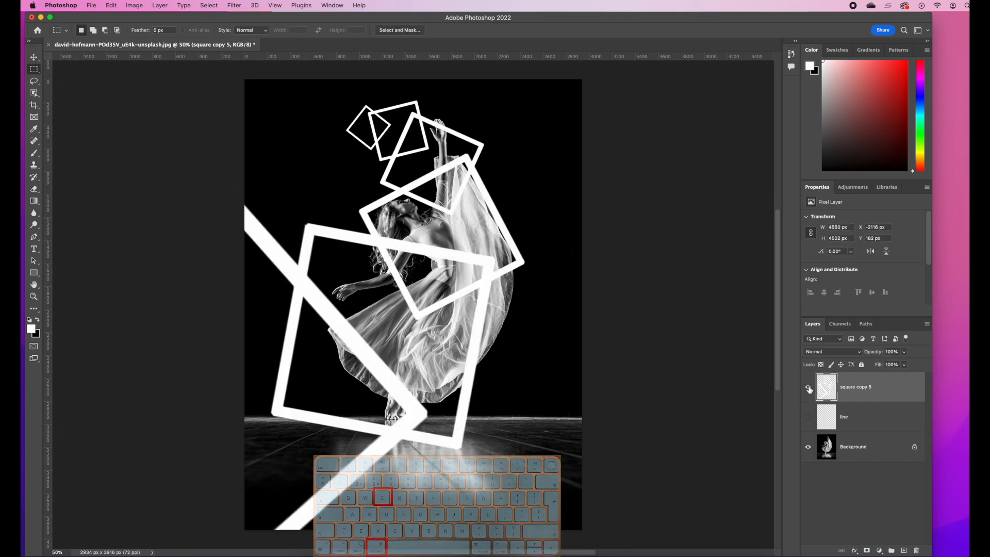
pyautogui.click(809, 388)
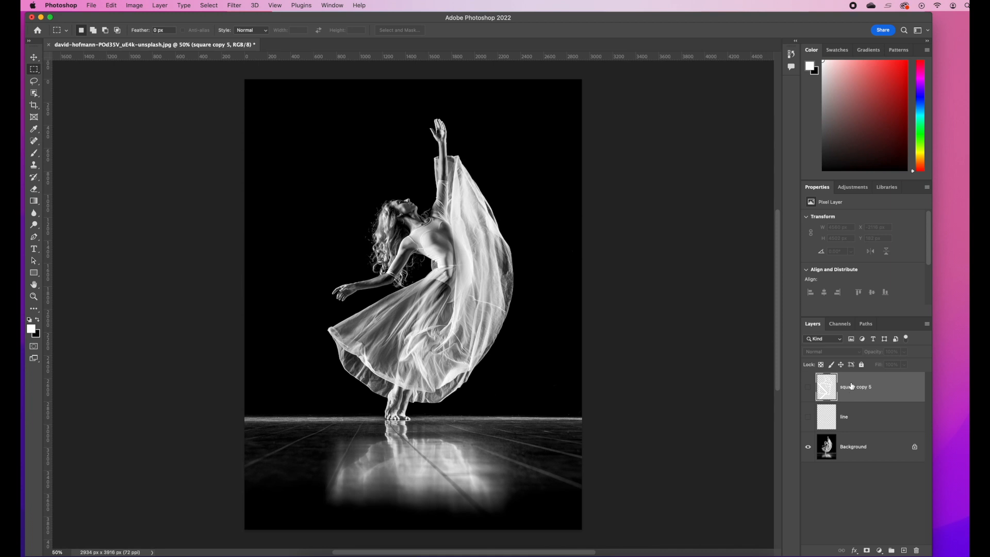
# Duplicate the Background layer and move the copy above the square copy 5 and line layers
pyautogui.click(871, 449)
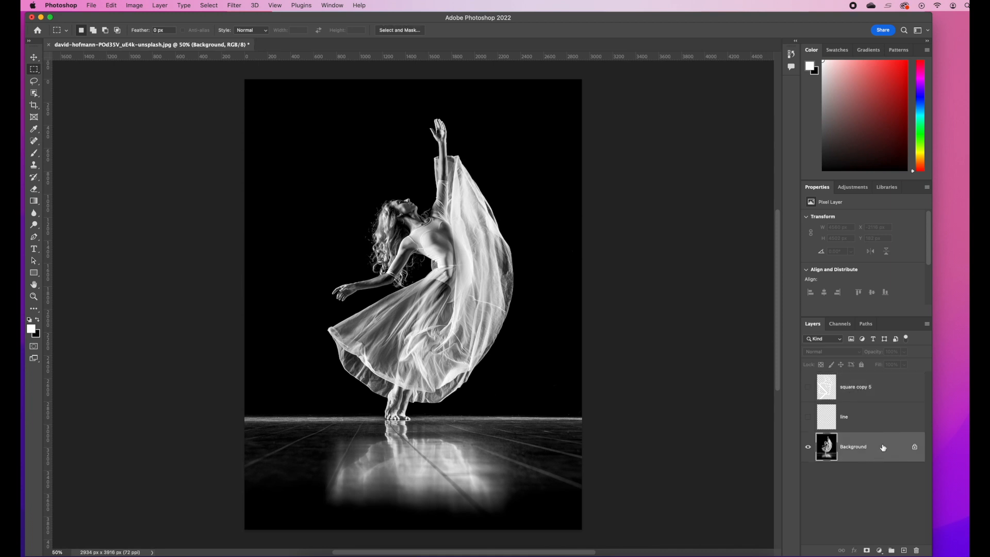
pyautogui.press('super+j')
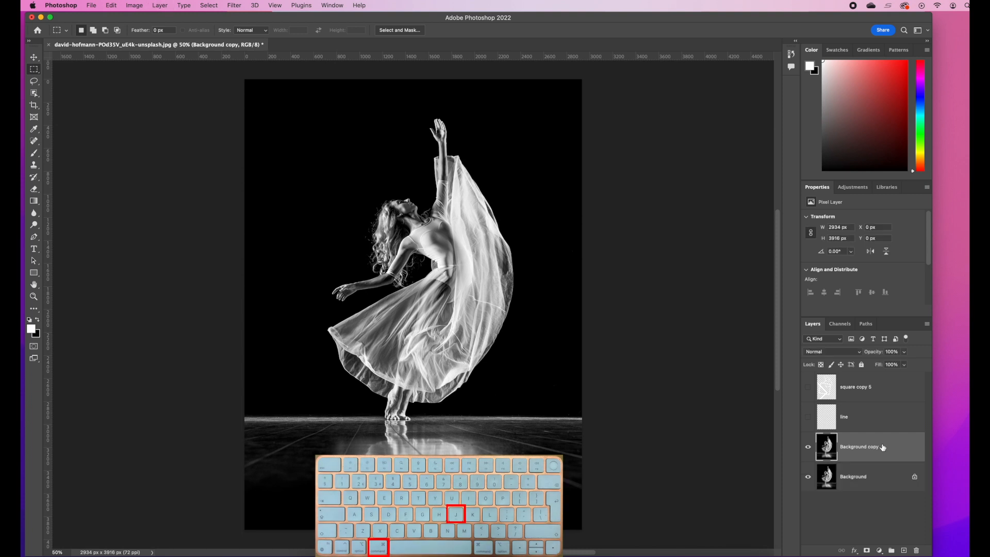
pyautogui.moveTo(888, 446); pyautogui.dragTo(878, 385)
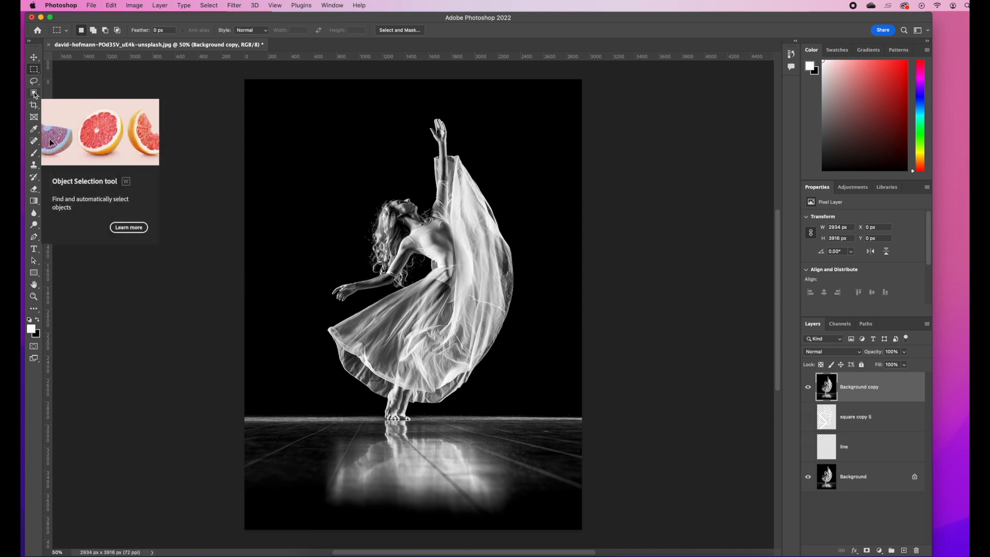
# Select the dancer with the Object Selection tool, mask the Background copy to her, and check the cutout with the Background hidden
pyautogui.click(34, 93)
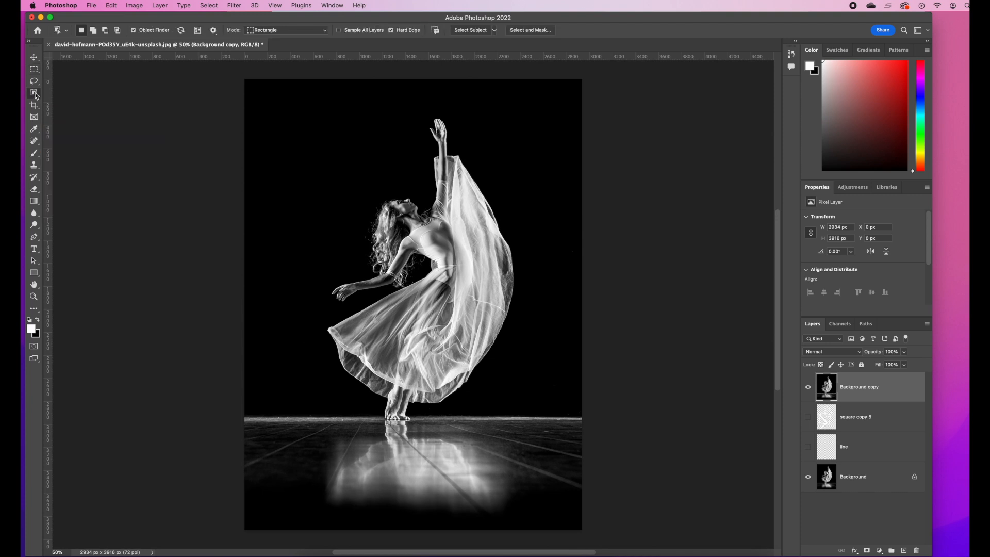
pyautogui.moveTo(292, 102); pyautogui.dragTo(507, 416)
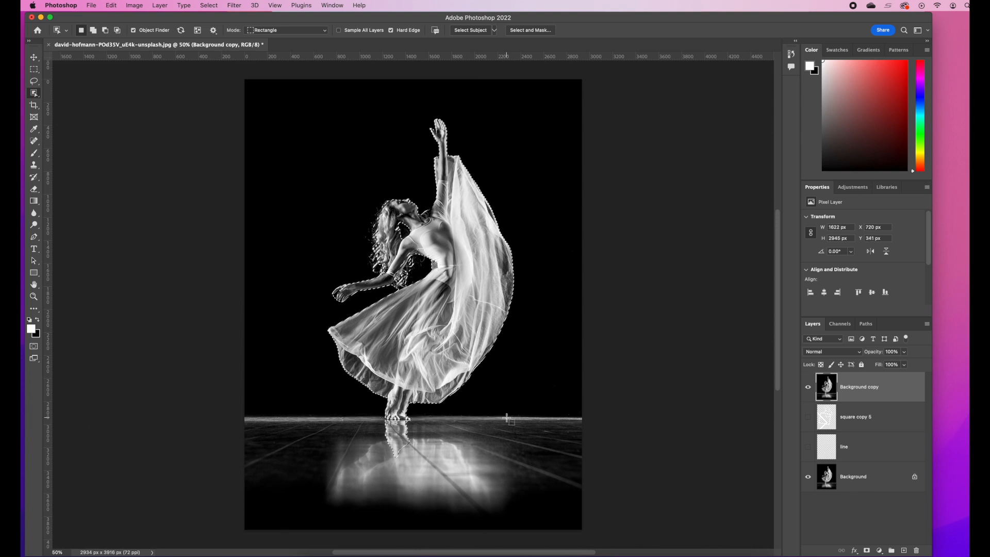
pyautogui.click(867, 551)
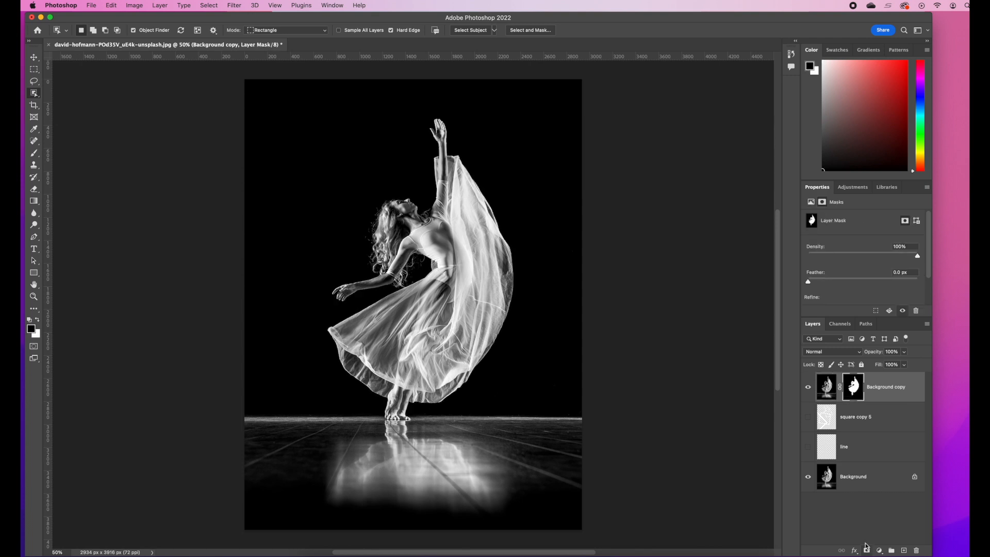
pyautogui.click(808, 477)
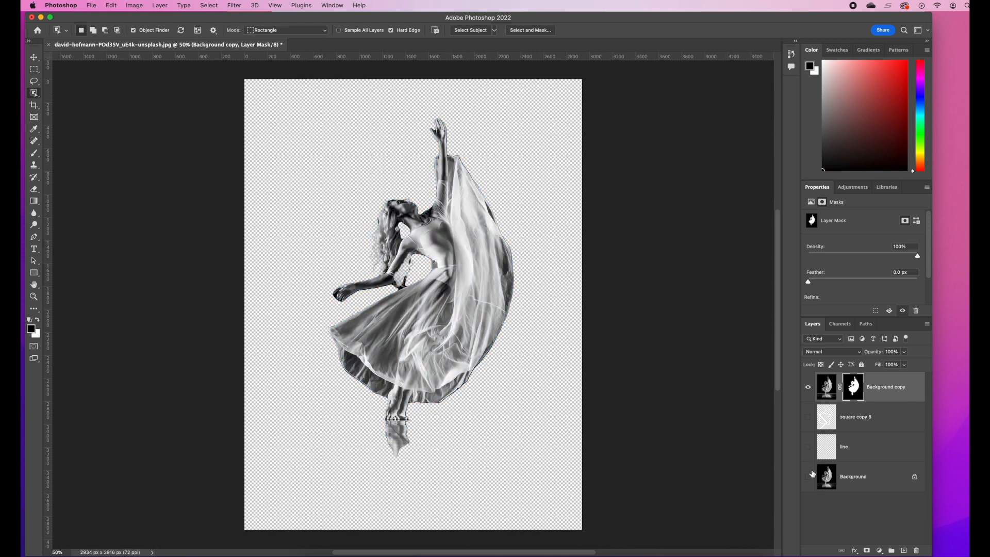
pyautogui.click(808, 479)
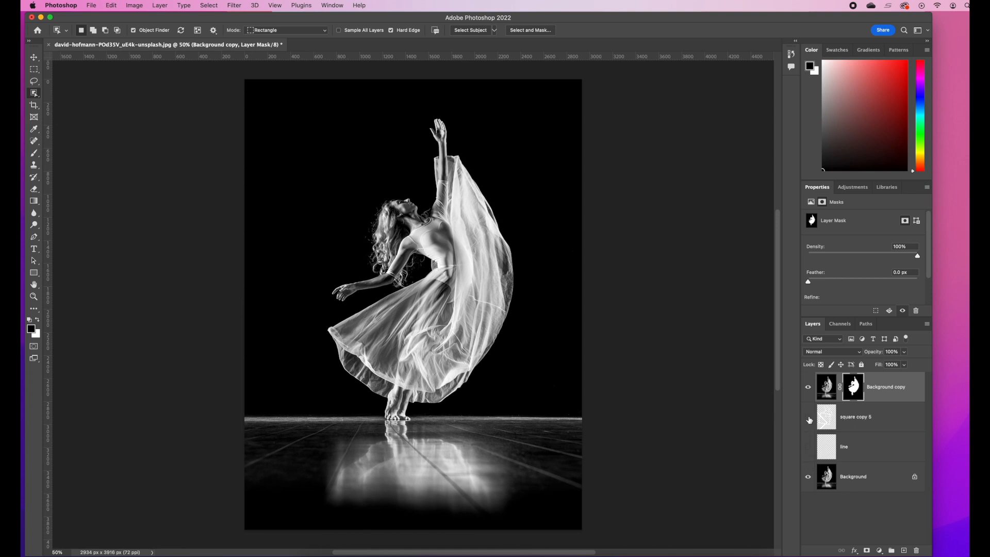
# Show the square copy 5 layer and add an Inner Glow layer style in magenta #bd0799
pyautogui.click(808, 418)
pyautogui.click(892, 418)
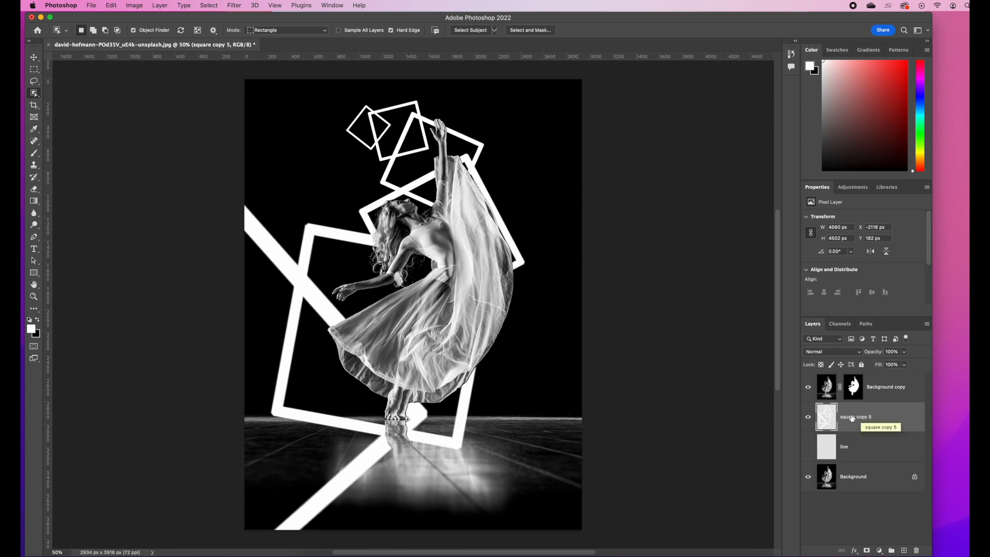
pyautogui.doubleClick(905, 417)
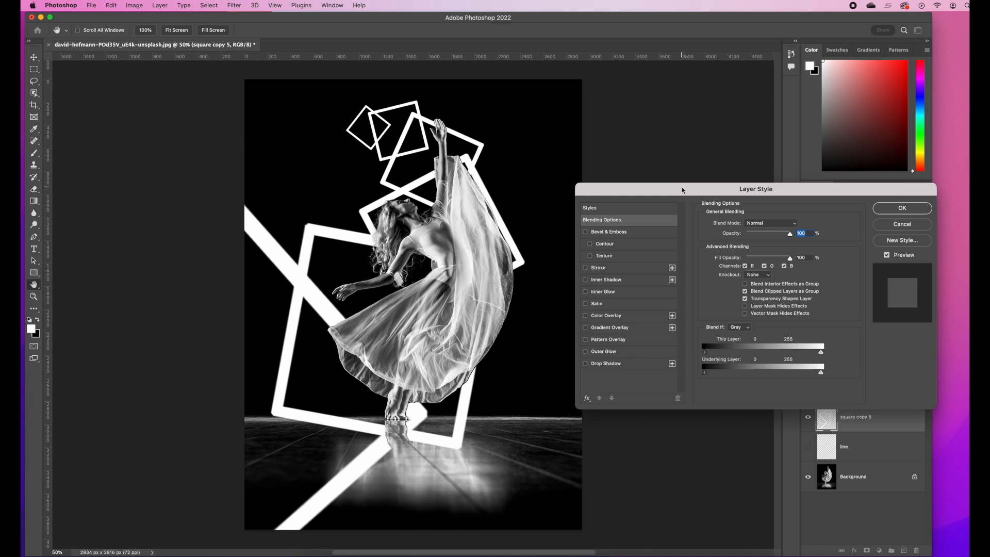
pyautogui.click(639, 280)
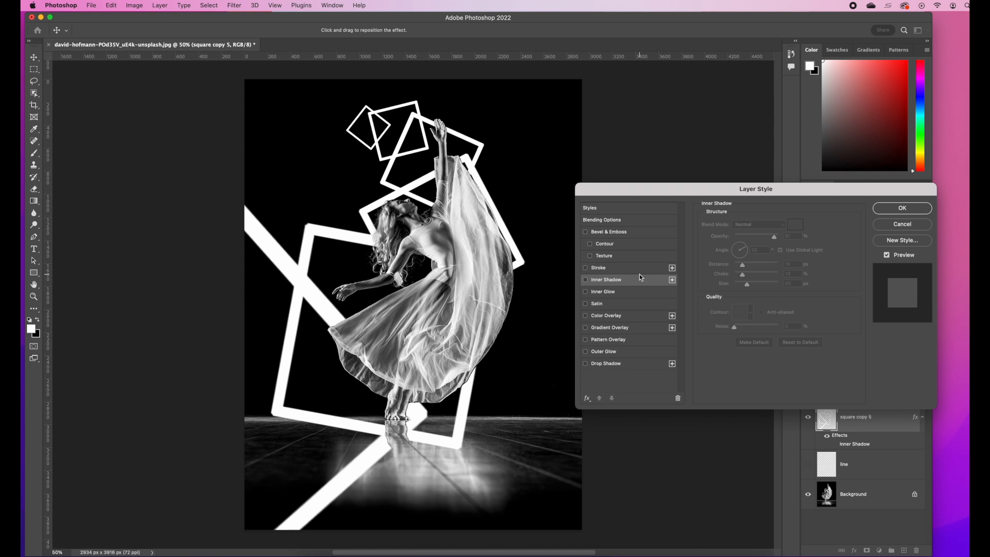
pyautogui.click(636, 293)
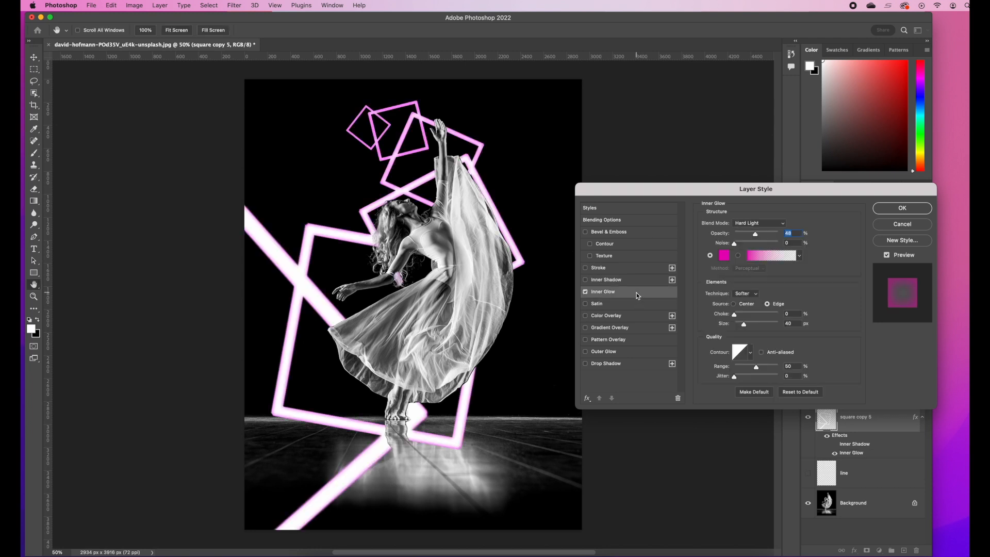
pyautogui.click(724, 256)
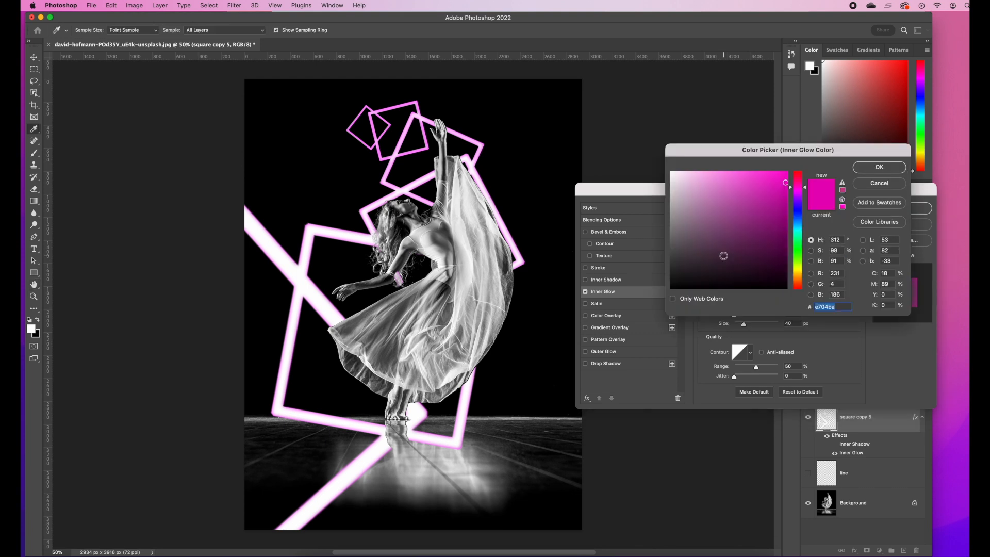
pyautogui.click(784, 201)
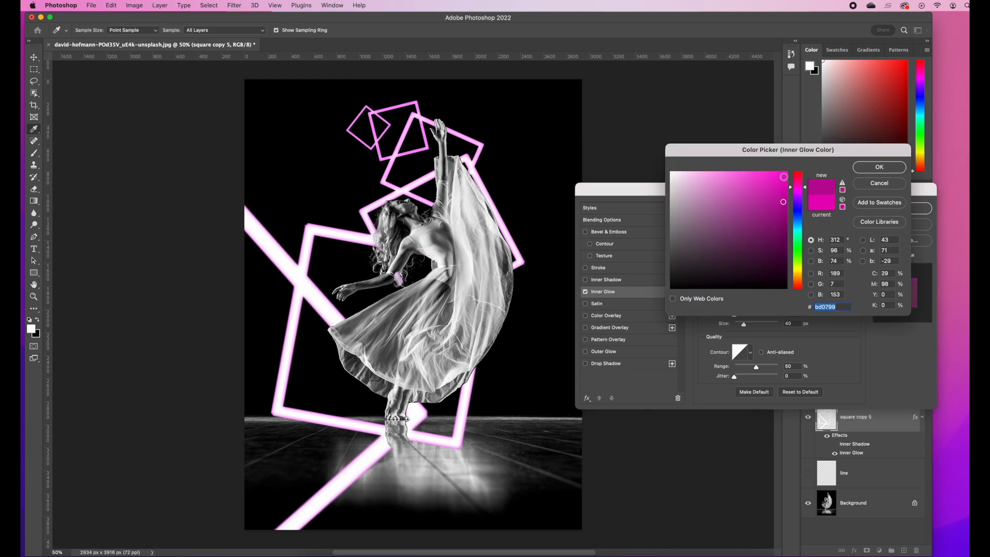
pyautogui.click(879, 167)
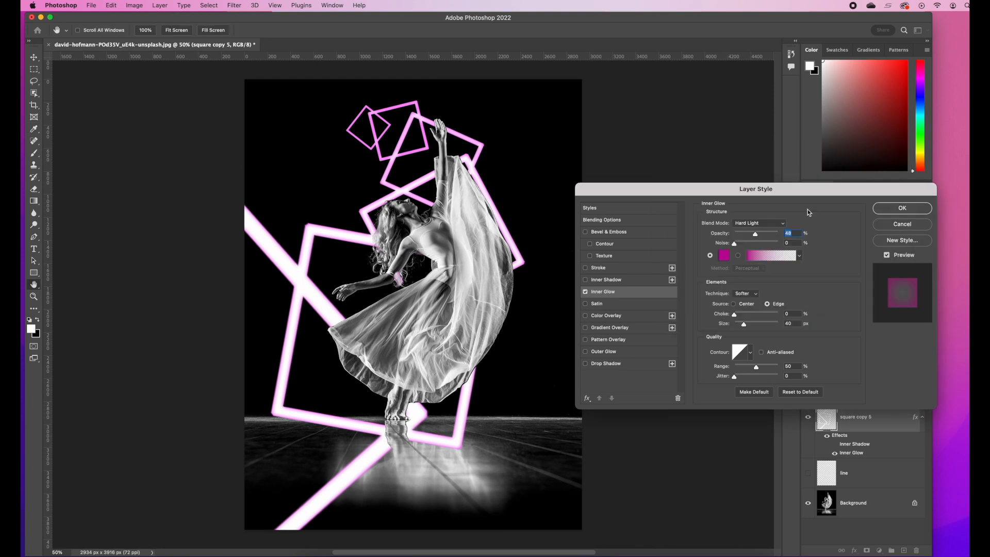
# Keep the Inner Glow blend mode at Hard Light and increase its size to about 90 px
pyautogui.click(768, 227)
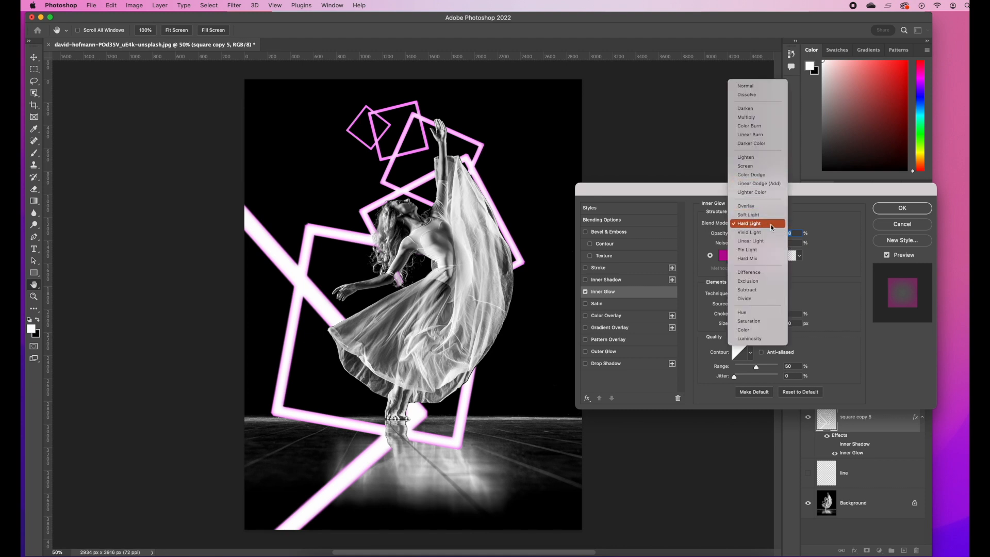
pyautogui.click(772, 225)
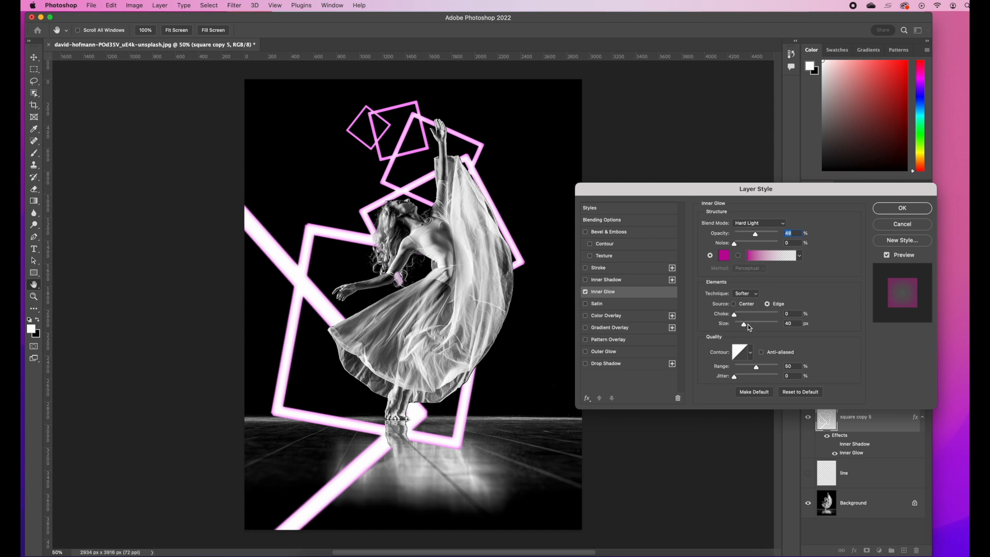
pyautogui.moveTo(746, 327); pyautogui.dragTo(756, 323)
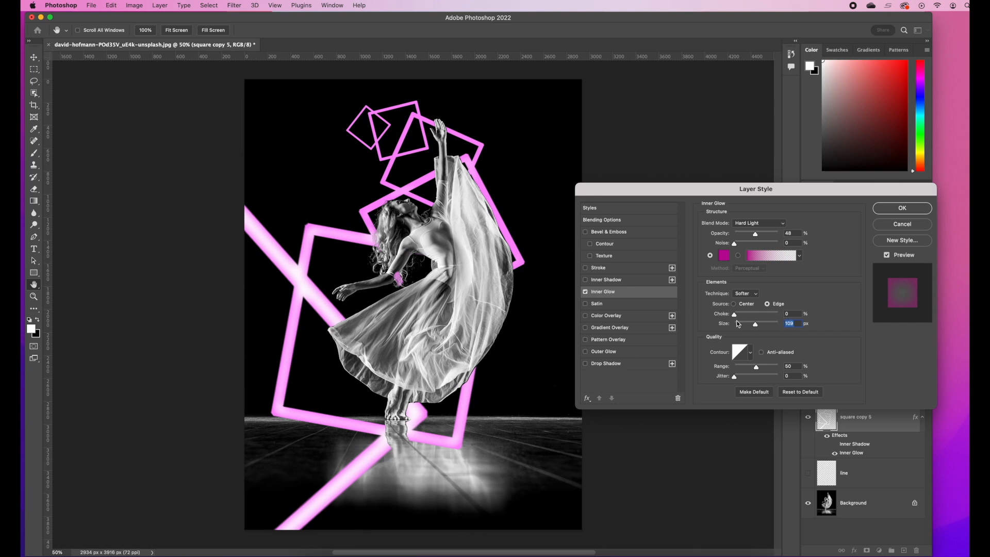
pyautogui.moveTo(752, 324); pyautogui.dragTo(753, 323)
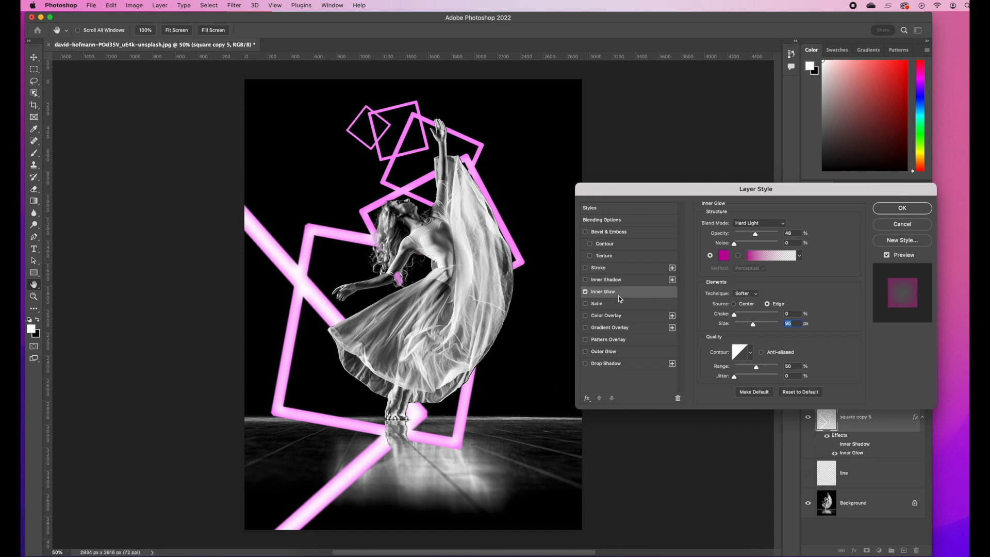
# Add an Outer Glow to the squares and set its color to dark purple #7a04a1
pyautogui.click(619, 354)
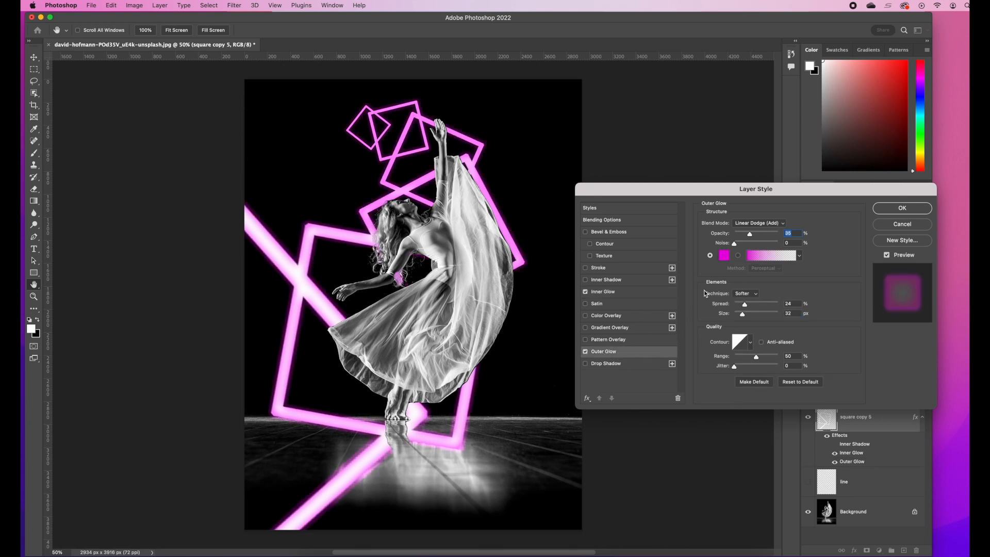
pyautogui.click(724, 255)
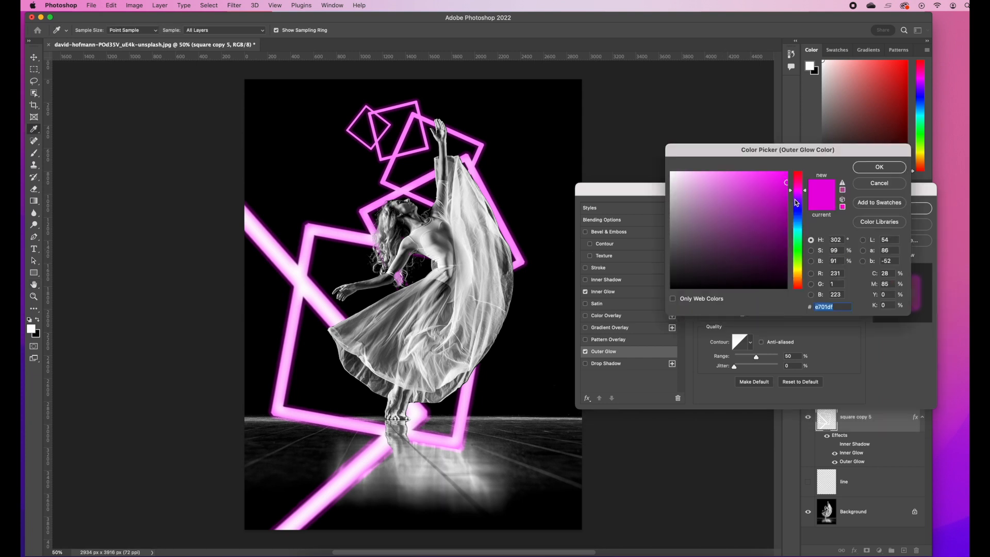
pyautogui.moveTo(794, 199); pyautogui.dragTo(790, 204)
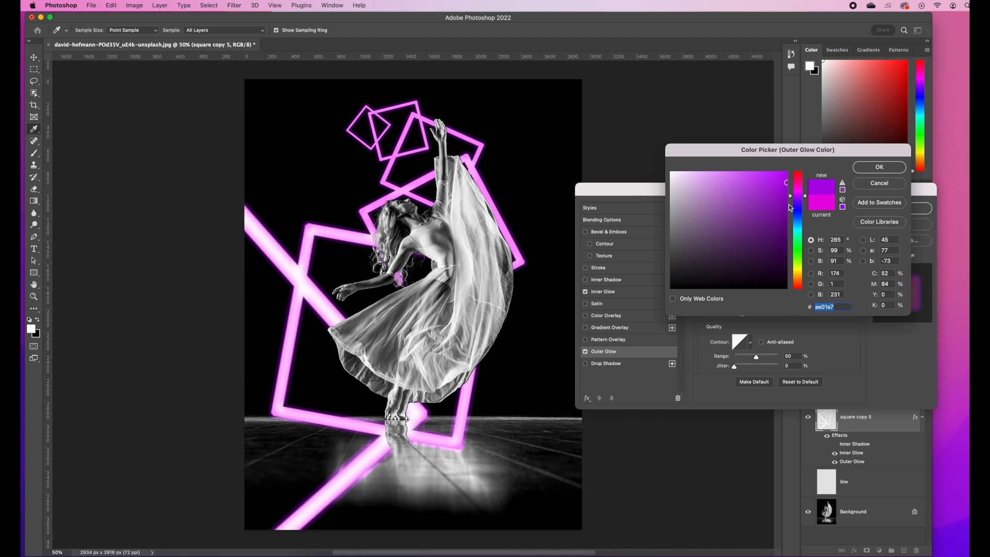
pyautogui.click(783, 213)
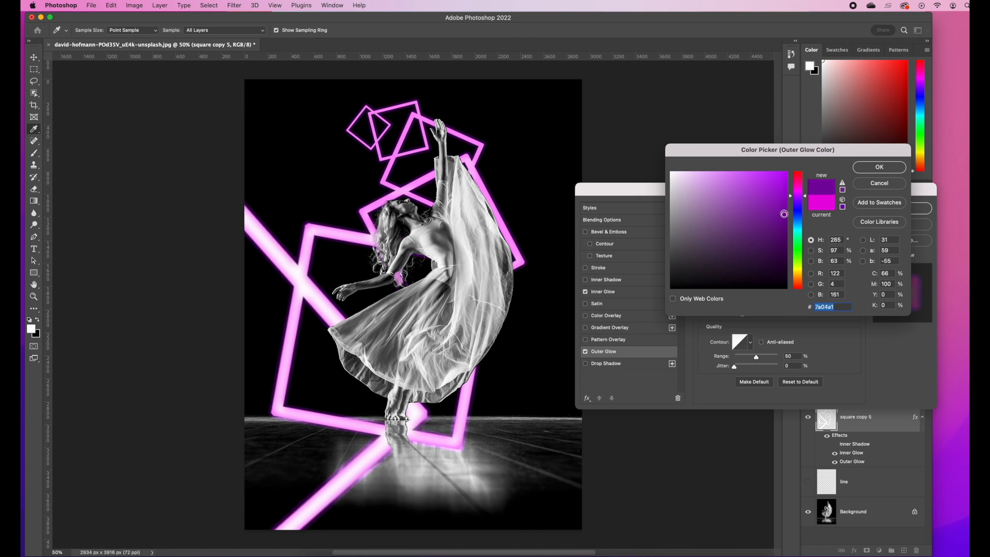
pyautogui.click(889, 169)
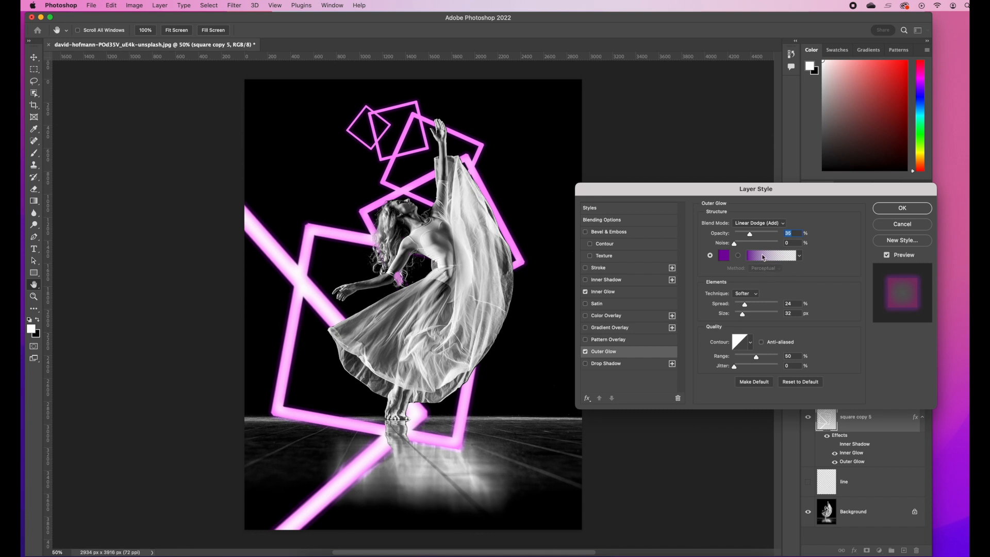
# Keep the Outer Glow on Linear Dodge (Add) and set its spread to 4% and size to 43 px
pyautogui.click(766, 223)
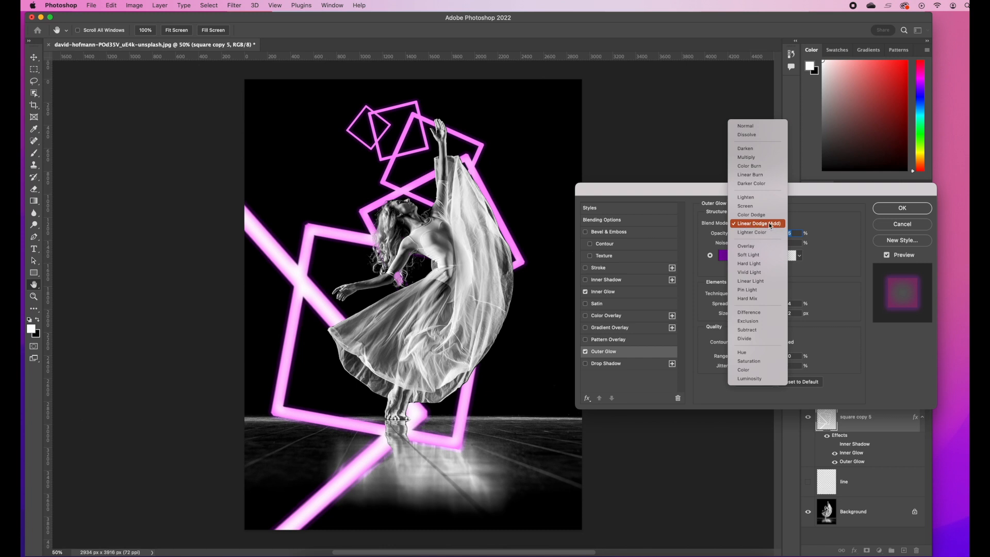
pyautogui.click(763, 224)
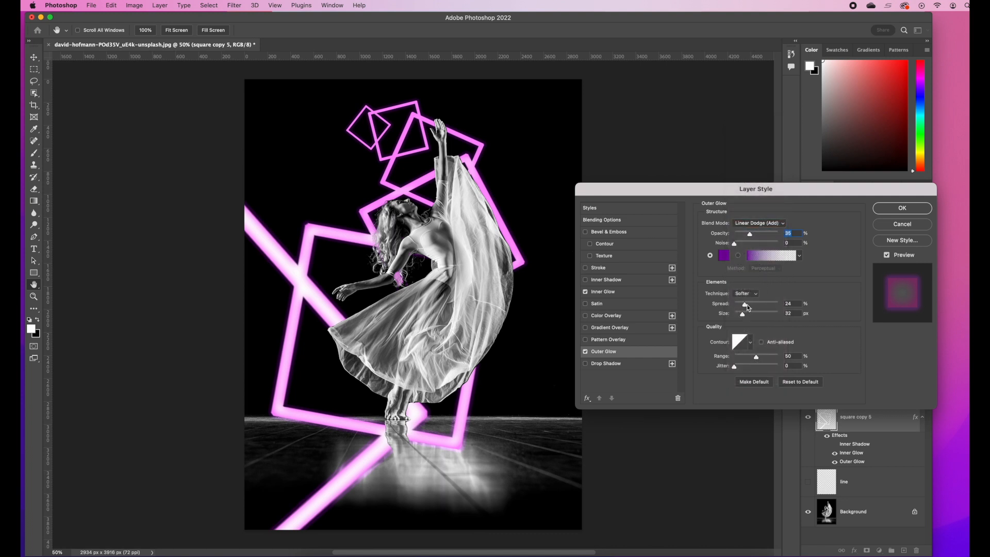
pyautogui.moveTo(742, 313)
pyautogui.mouseDown()
pyautogui.moveTo(762, 316)
pyautogui.moveTo(738, 317)
pyautogui.moveTo(749, 318)
pyautogui.mouseUp()
pyautogui.moveTo(749, 316)
pyautogui.mouseDown()
pyautogui.moveTo(771, 314)
pyautogui.moveTo(727, 317)
pyautogui.moveTo(761, 316)
pyautogui.moveTo(734, 317)
pyautogui.moveTo(755, 308)
pyautogui.moveTo(736, 305)
pyautogui.mouseUp()
pyautogui.moveTo(747, 316); pyautogui.dragTo(744, 316)
# Change the Outer Glow color to bright purple #cc4ef5 and apply the layer style to the squares
pyautogui.click(724, 256)
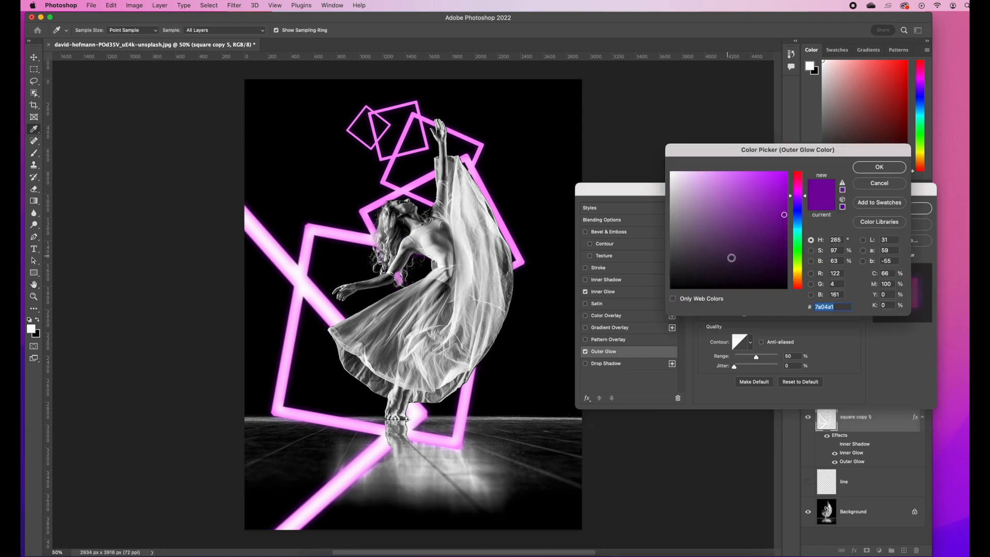
pyautogui.click(750, 176)
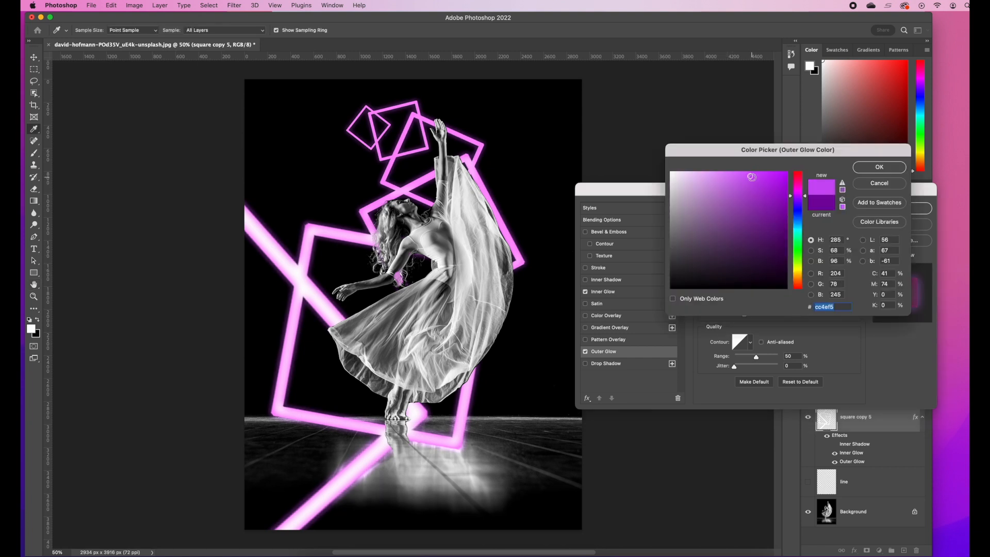
pyautogui.click(883, 169)
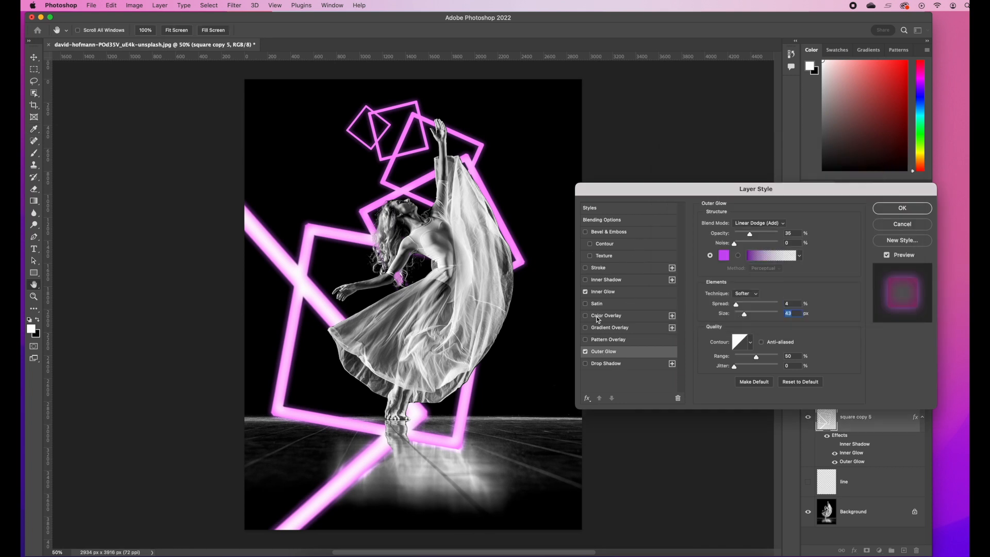
pyautogui.click(900, 209)
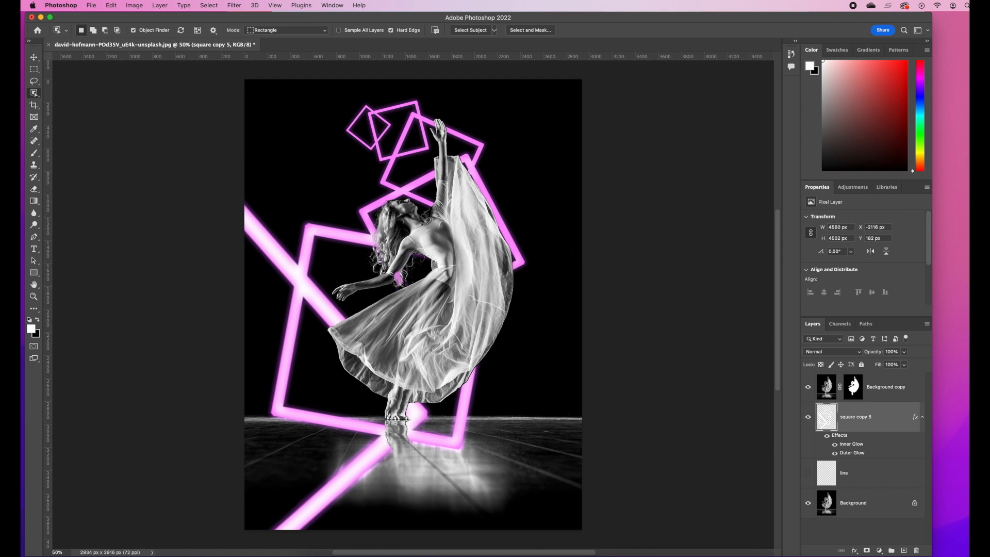
# Hide the square copy 5 layer and show the line layer
pyautogui.click(808, 417)
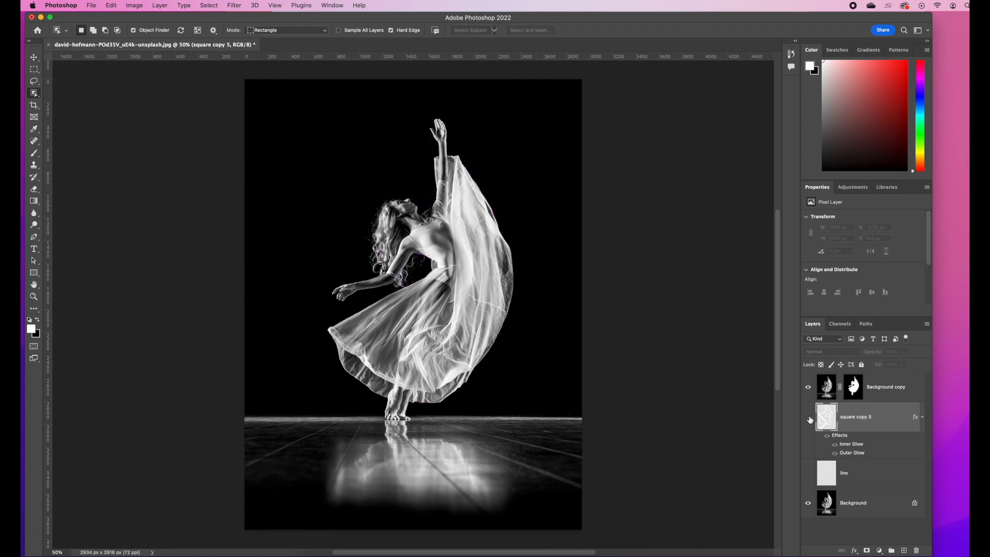
pyautogui.click(807, 473)
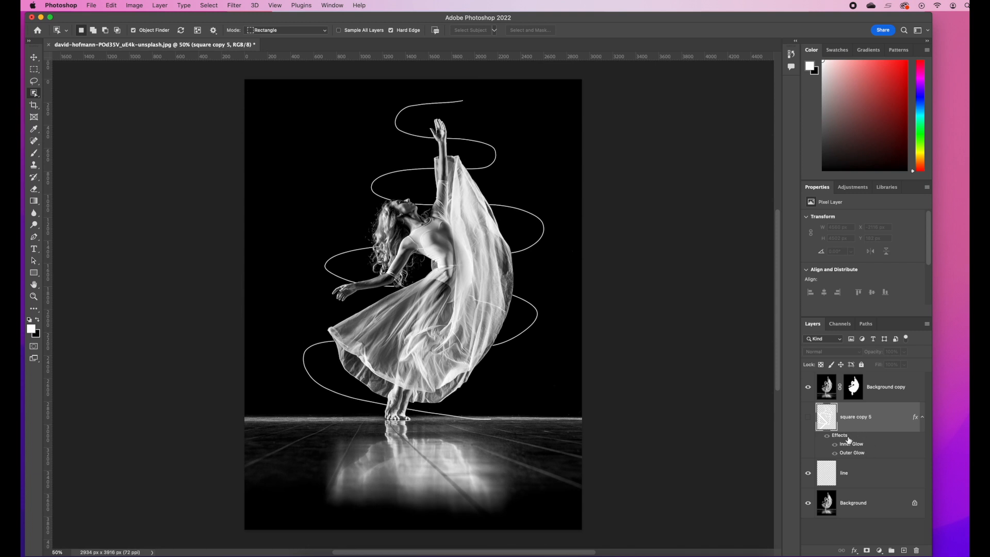
# Copy the layer style from the square copy 5 layer and paste it onto the line layer
pyautogui.rightClick(891, 420)
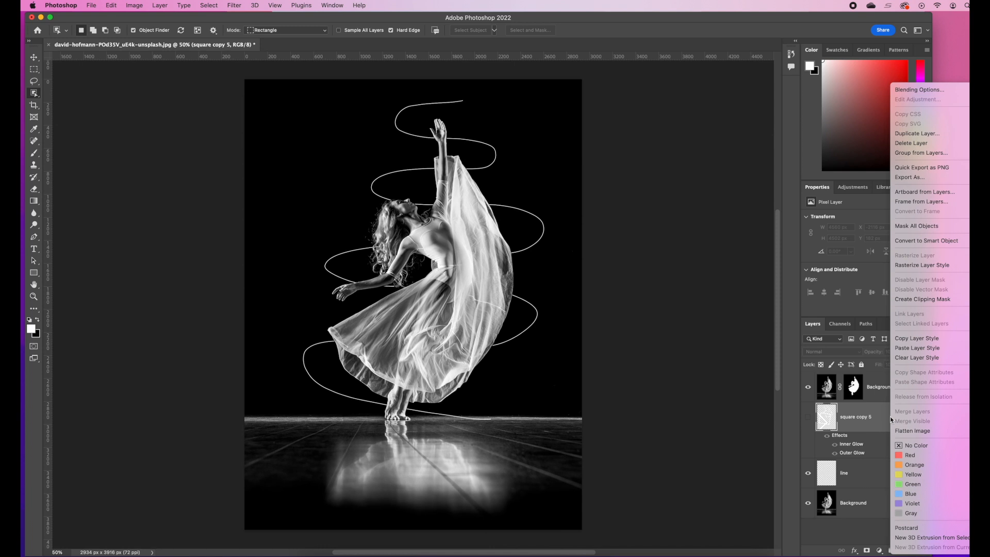
pyautogui.click(923, 341)
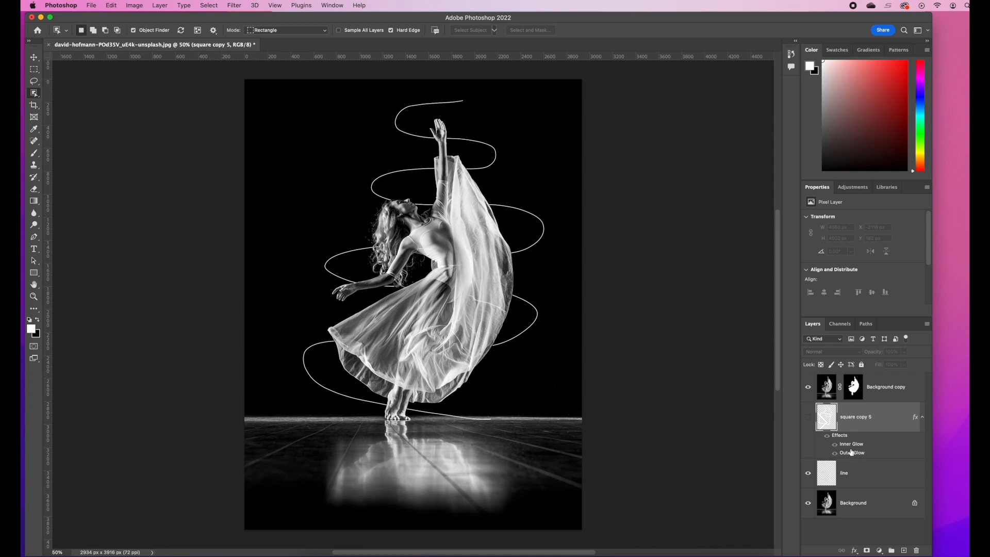
pyautogui.click(877, 473)
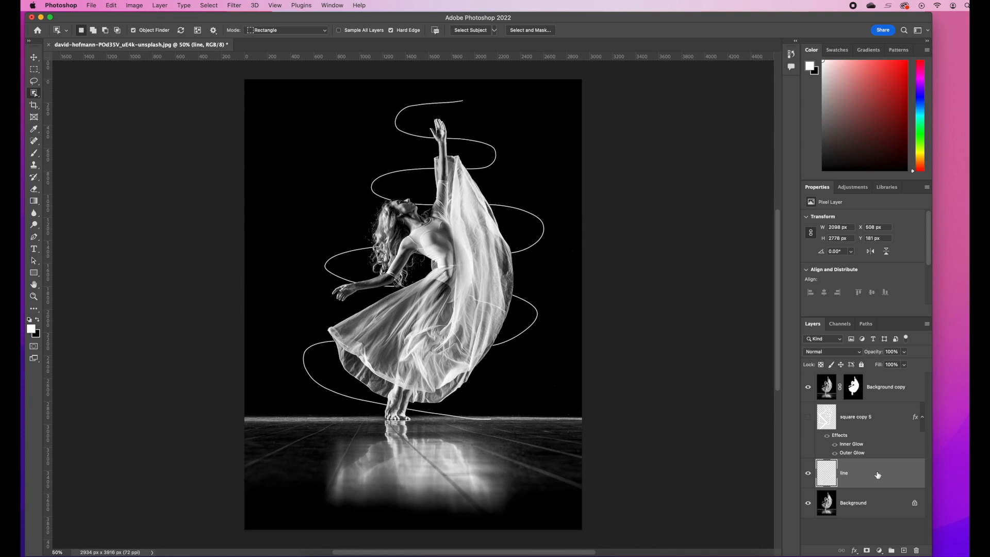
pyautogui.rightClick(878, 475)
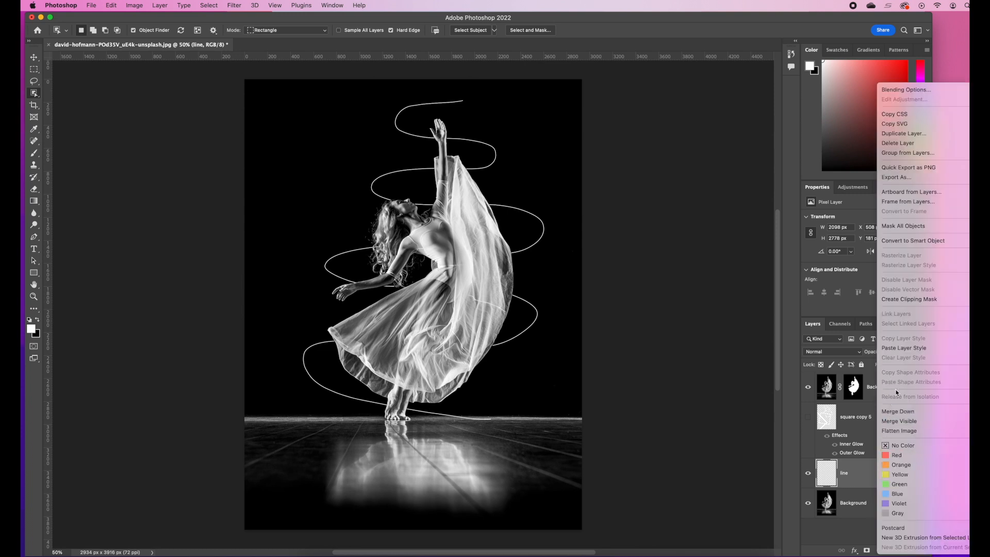
pyautogui.click(903, 348)
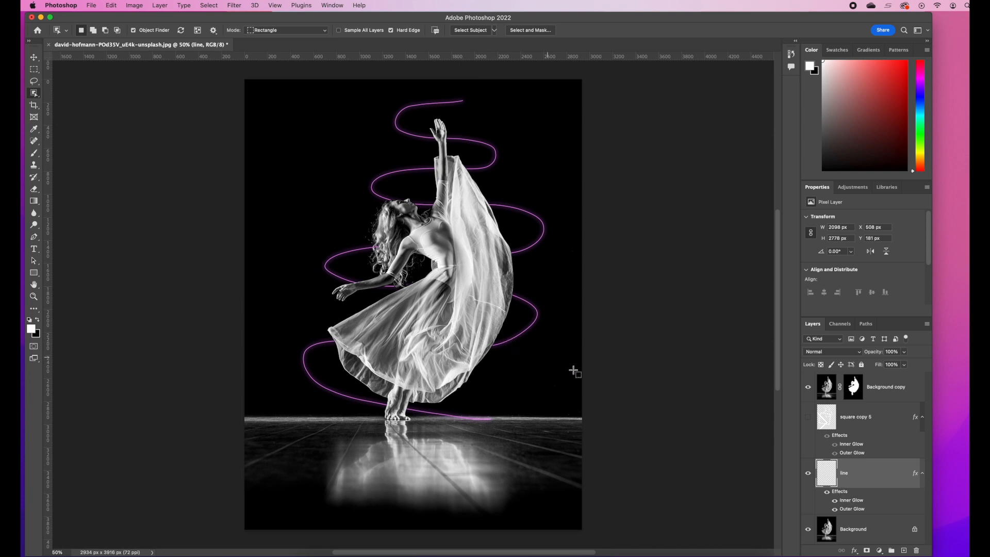
# Change the line layer's Inner Glow color to a bright blue-violet
pyautogui.doubleClick(864, 502)
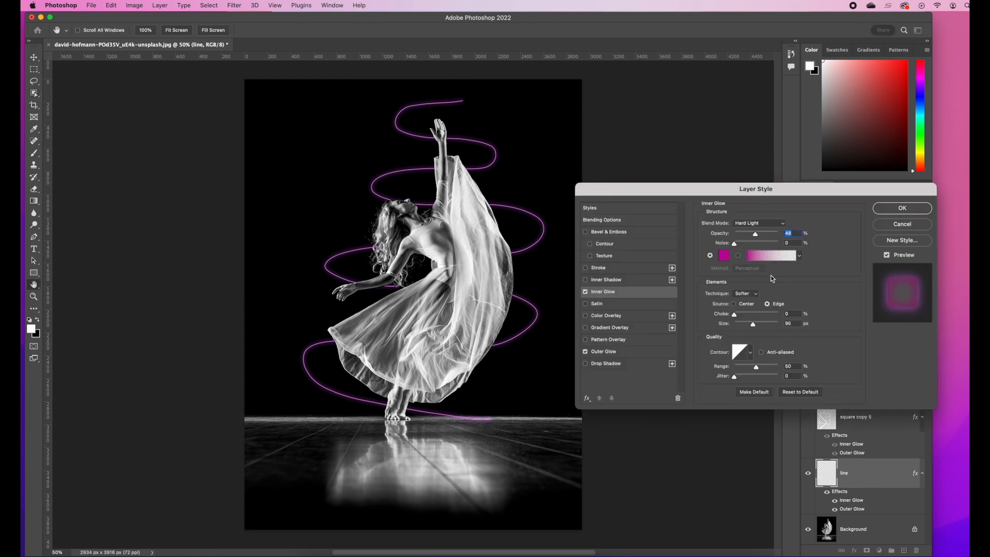
pyautogui.click(724, 255)
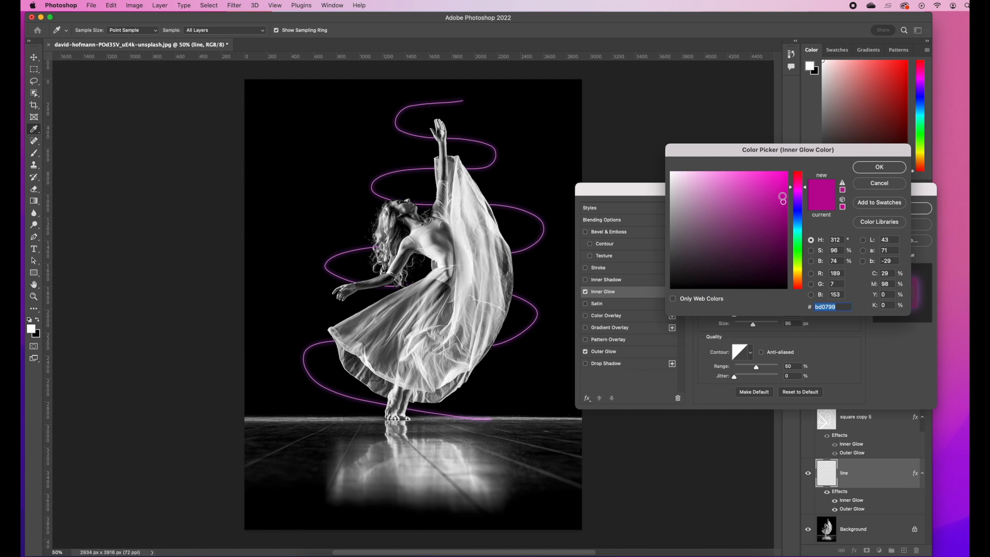
pyautogui.click(798, 199)
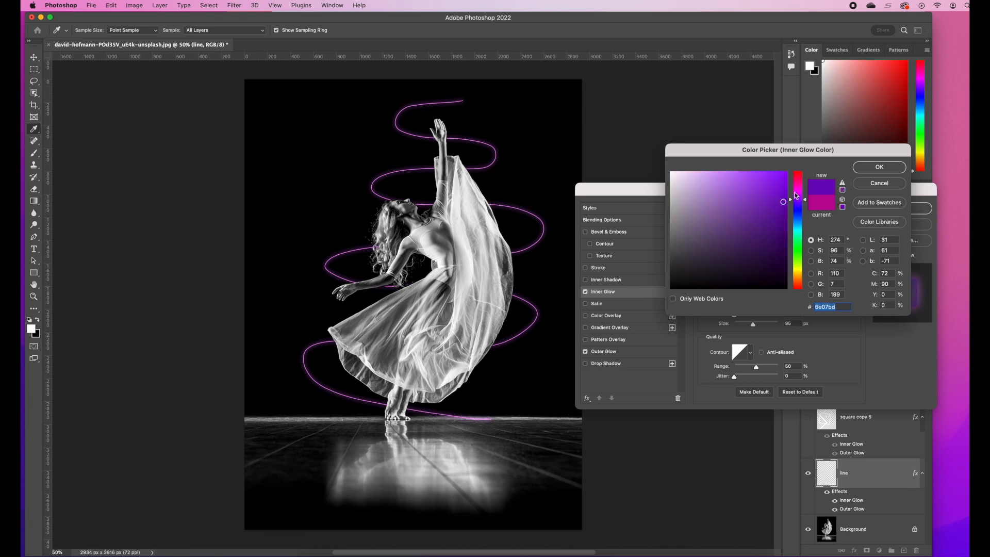
pyautogui.click(796, 193)
pyautogui.click(796, 202)
pyautogui.click(784, 187)
pyautogui.click(871, 169)
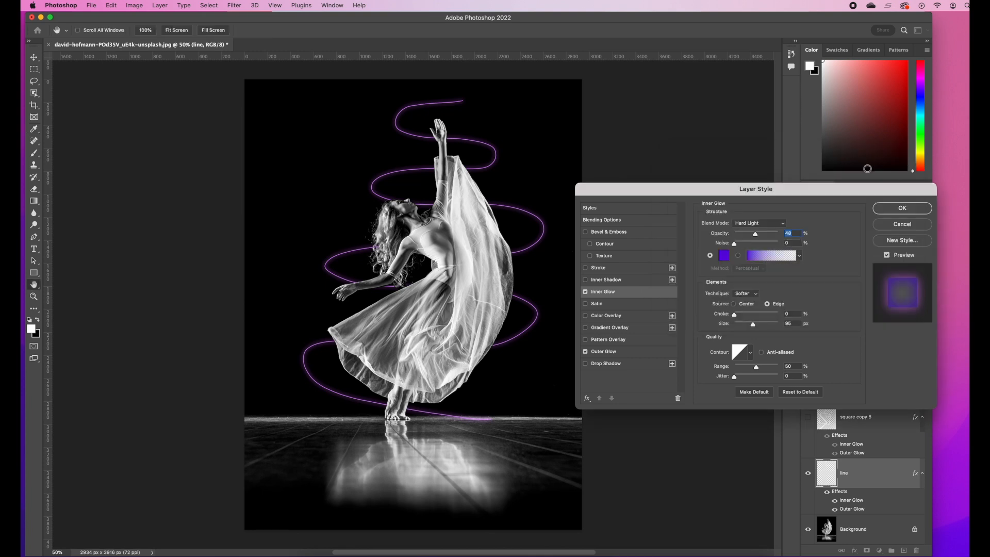
# Set the line layer's Outer Glow size to 32 px and apply the layer style
pyautogui.click(623, 353)
pyautogui.moveTo(747, 315)
pyautogui.mouseDown()
pyautogui.moveTo(755, 315)
pyautogui.moveTo(735, 315)
pyautogui.moveTo(757, 316)
pyautogui.moveTo(744, 318)
pyautogui.mouseUp()
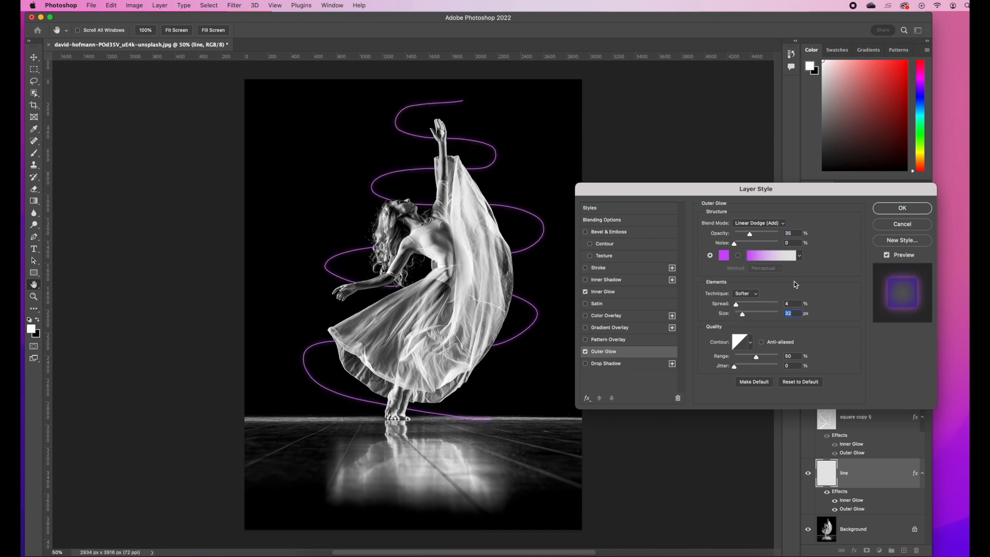
pyautogui.click(903, 208)
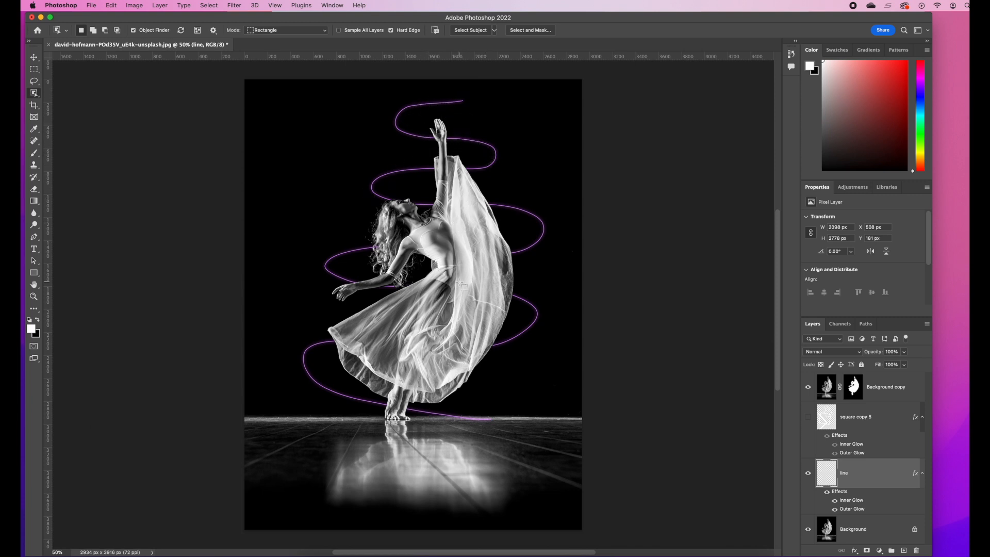
# Paint black with a 125 px brush on the Background copy mask to bring the line in front of the dancer's raised arm, torso and skirt
pyautogui.click(905, 384)
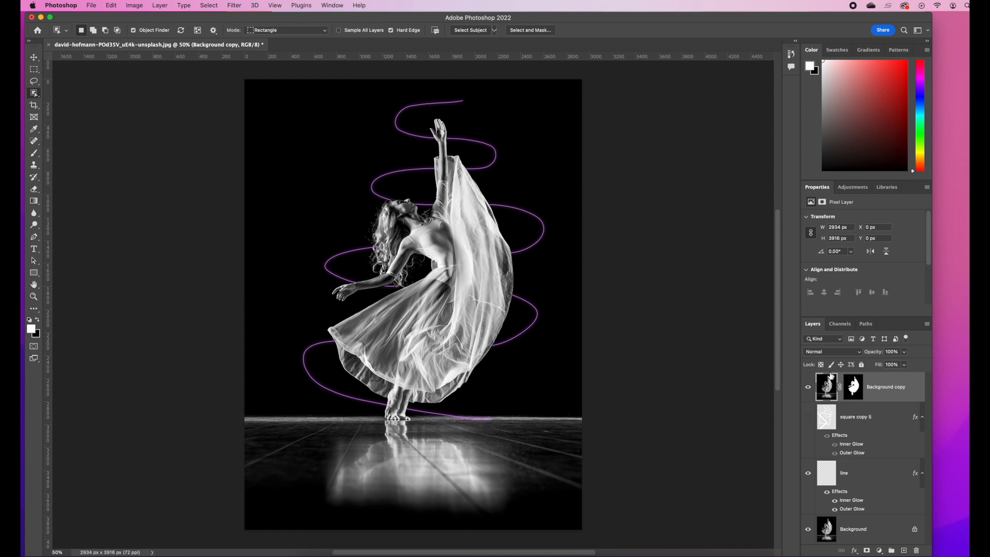
pyautogui.click(853, 385)
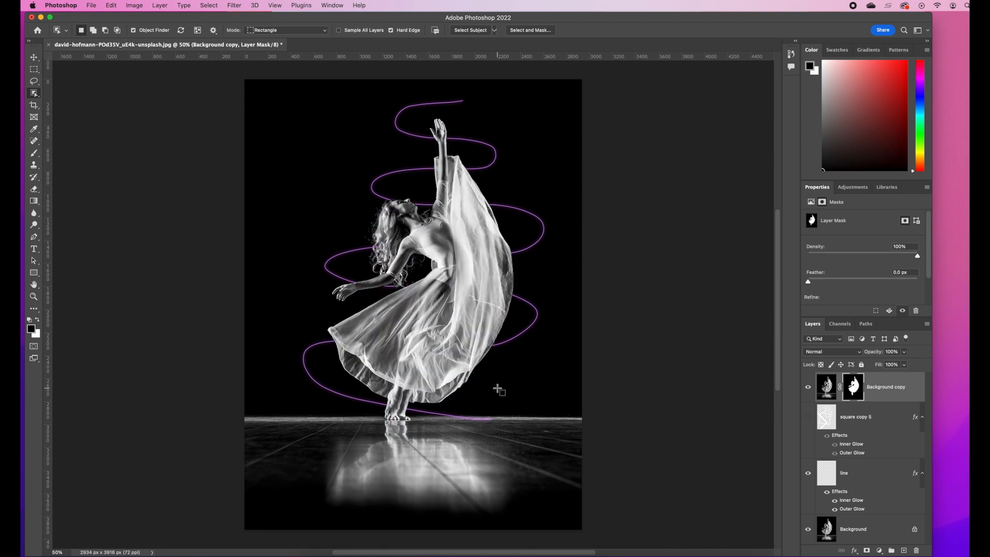
pyautogui.press('b')
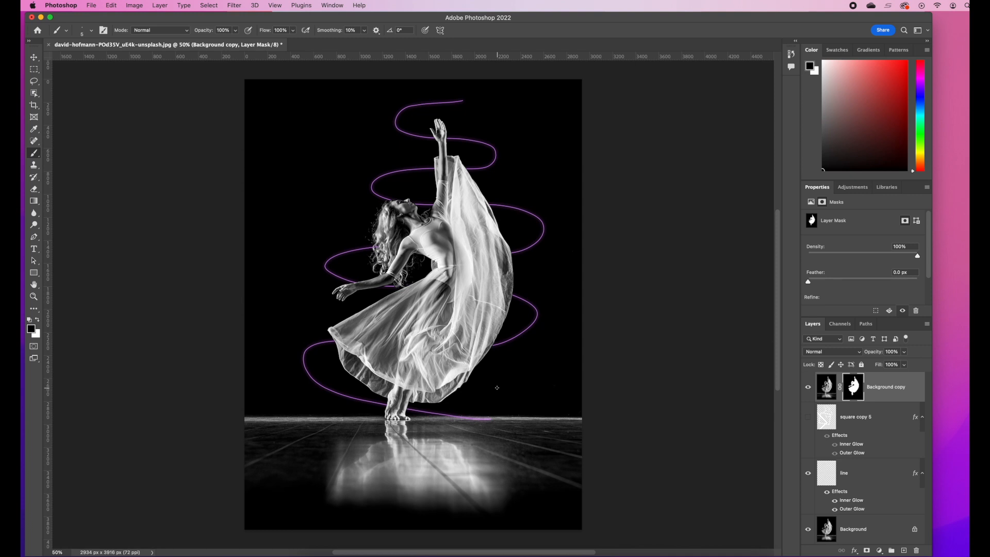
pyautogui.hotkey('ctrl', 'alt')
pyautogui.moveTo(497, 387); pyautogui.dragTo(511, 389)
pyautogui.moveTo(470, 169)
pyautogui.mouseDown()
pyautogui.moveTo(434, 169)
pyautogui.moveTo(442, 169)
pyautogui.mouseUp()
pyautogui.moveTo(514, 251)
pyautogui.mouseDown()
pyautogui.moveTo(366, 246)
pyautogui.moveTo(449, 250)
pyautogui.mouseUp()
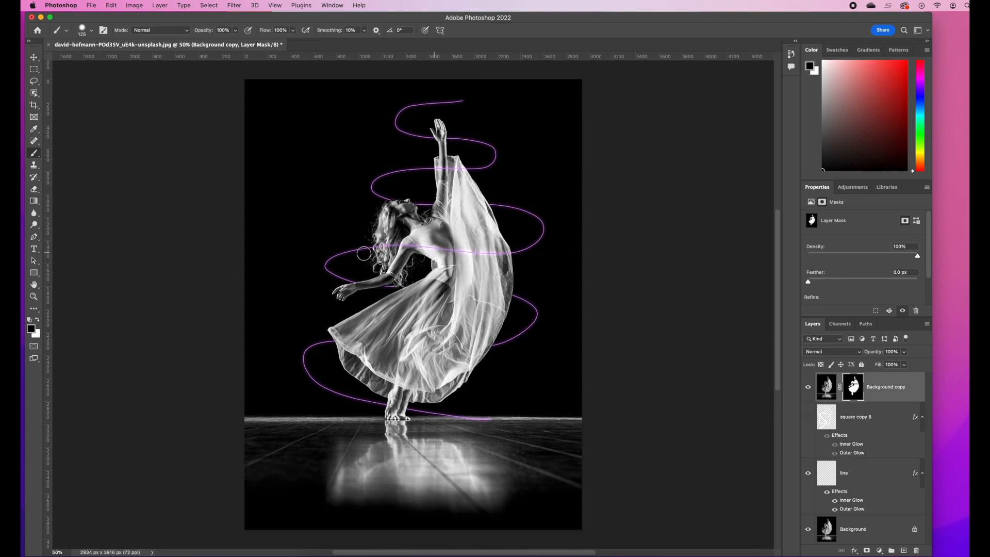
pyautogui.moveTo(496, 346); pyautogui.dragTo(353, 341)
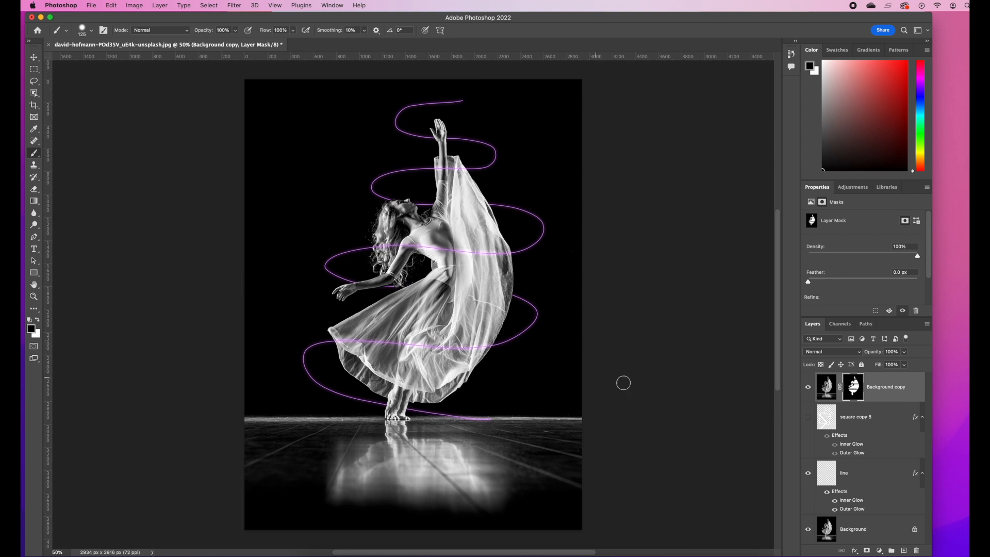
# Hide the line layer and show the square copy 5 layer
pyautogui.click(808, 472)
pyautogui.click(809, 417)
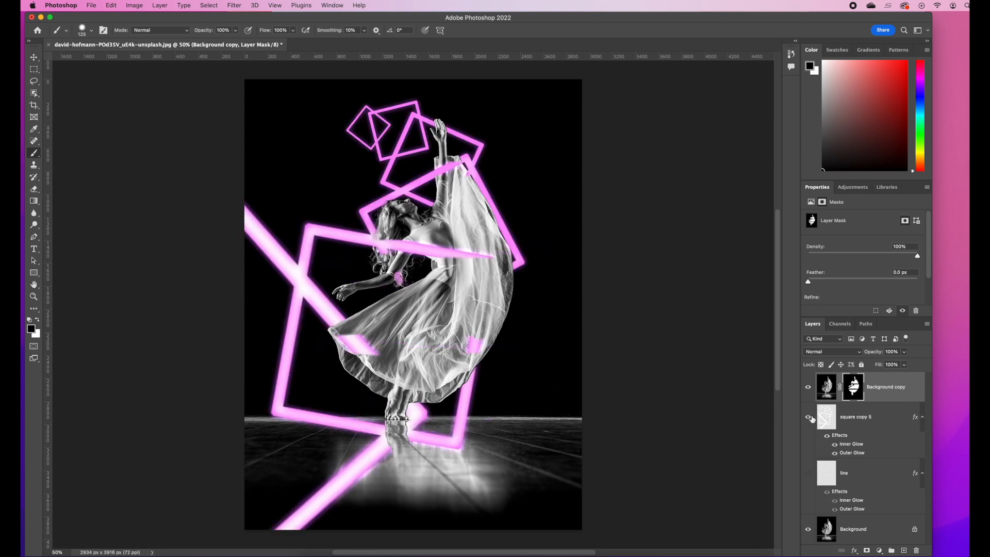